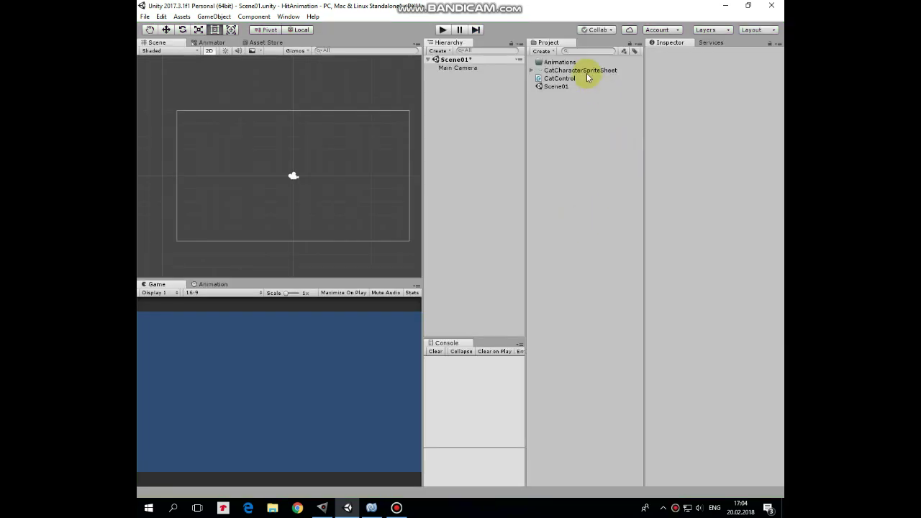
Step: Set CatCharacterSpriteSheet to Multiple sprite mode with Point (no filter) filtering and apply it
click(586, 70)
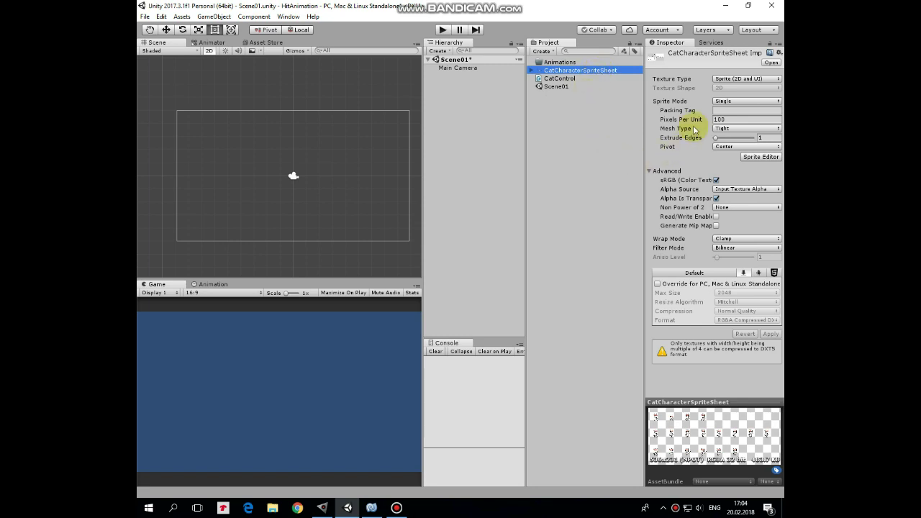
click(731, 102)
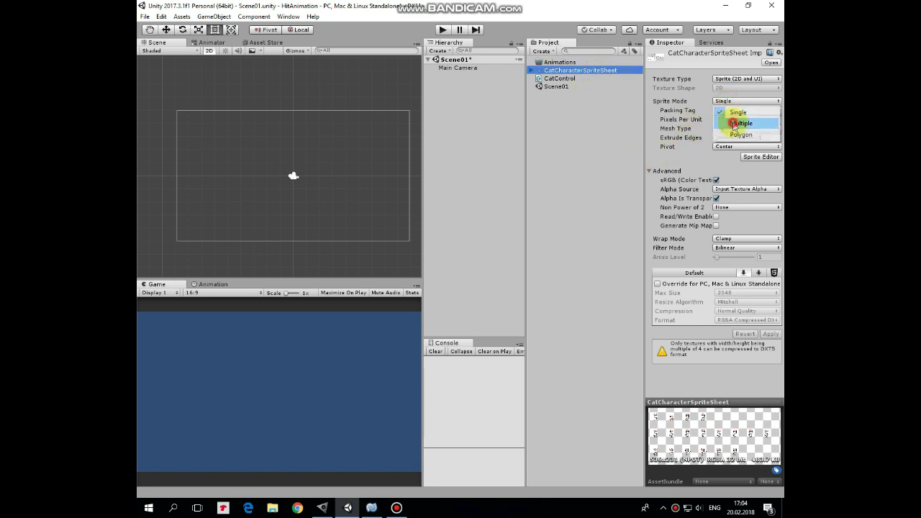
click(733, 120)
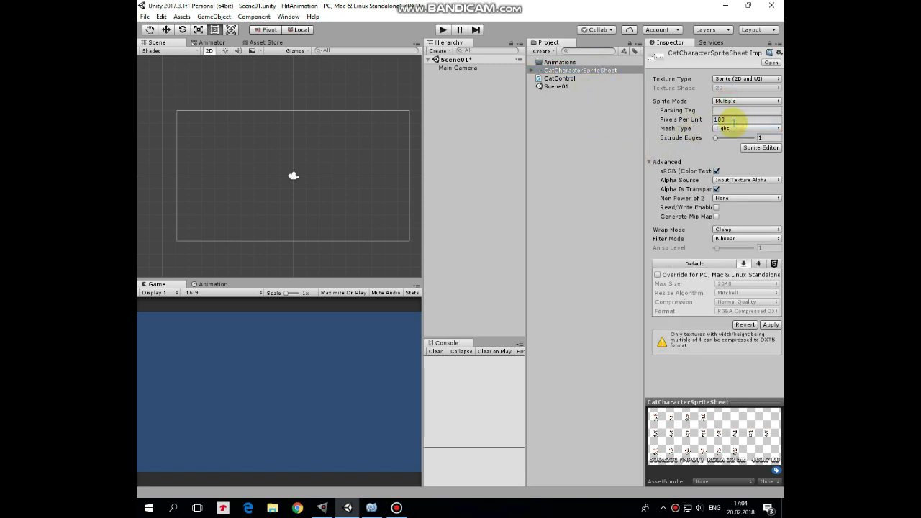
click(733, 238)
click(735, 252)
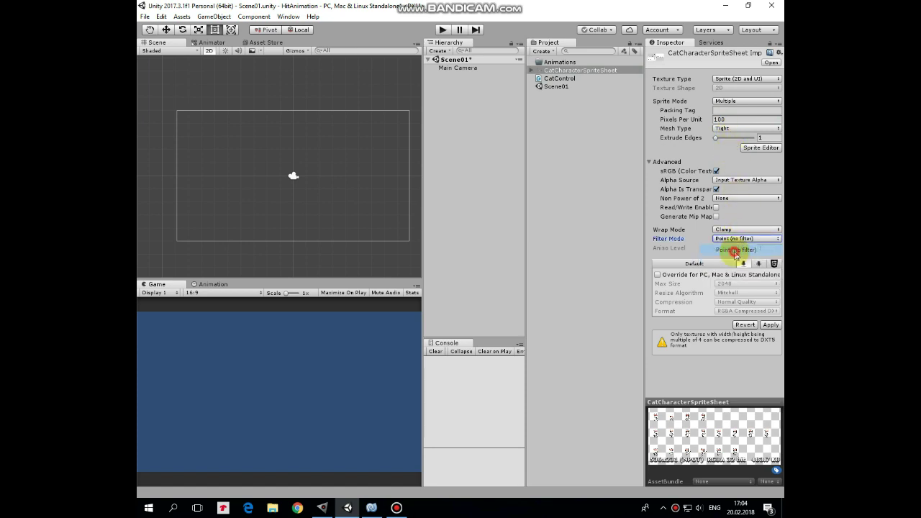
click(770, 325)
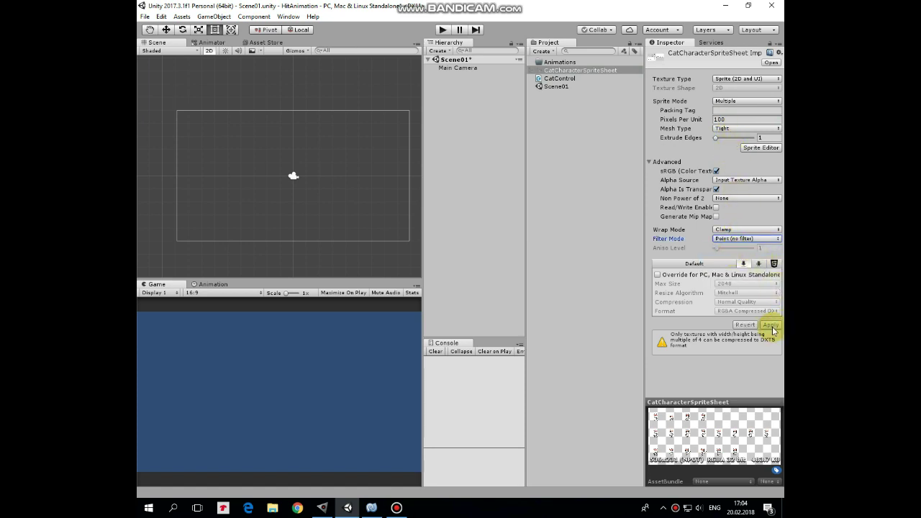
Step: Automatically slice the cat sprite sheet into individual frames in the Sprite Editor
click(753, 148)
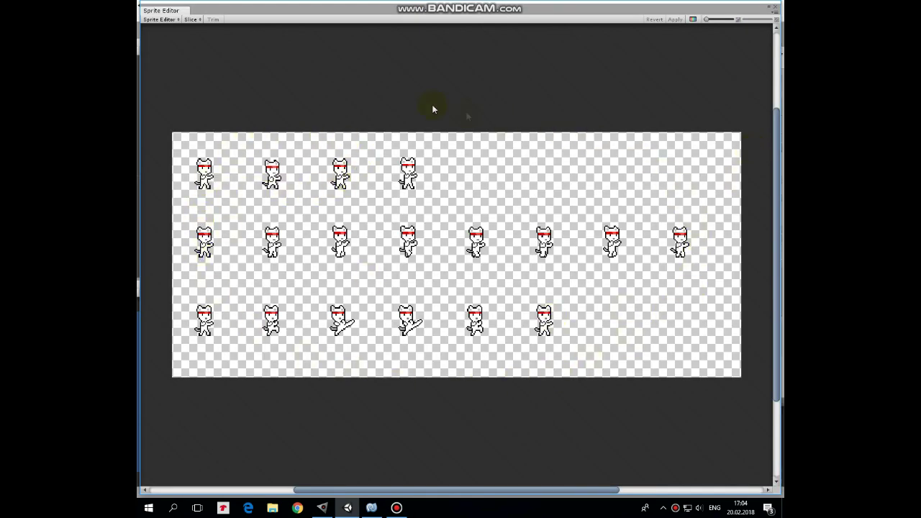
click(190, 20)
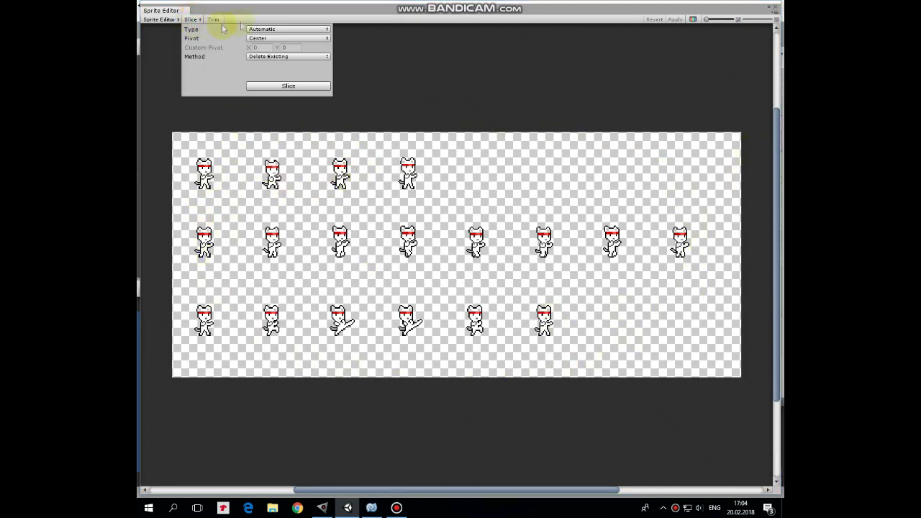
click(288, 86)
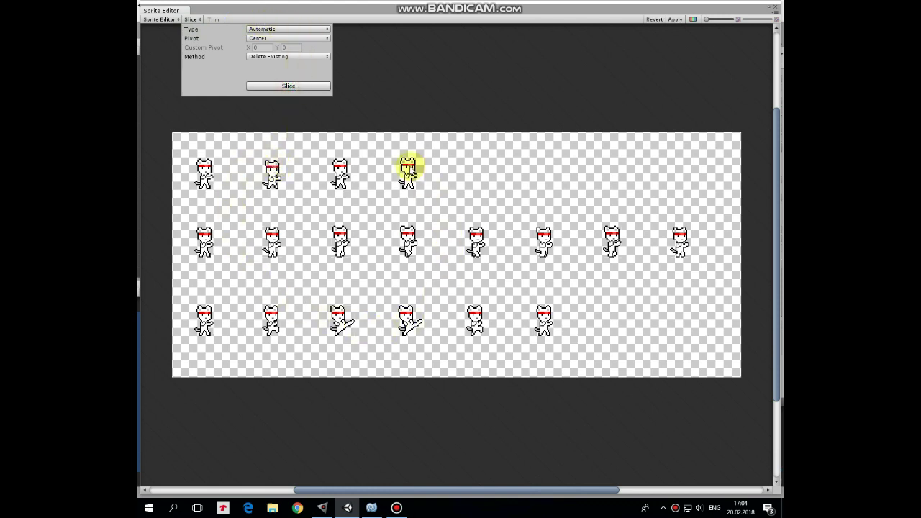
Step: Name the four top-row frames Idle_1 through Idle_4
click(205, 172)
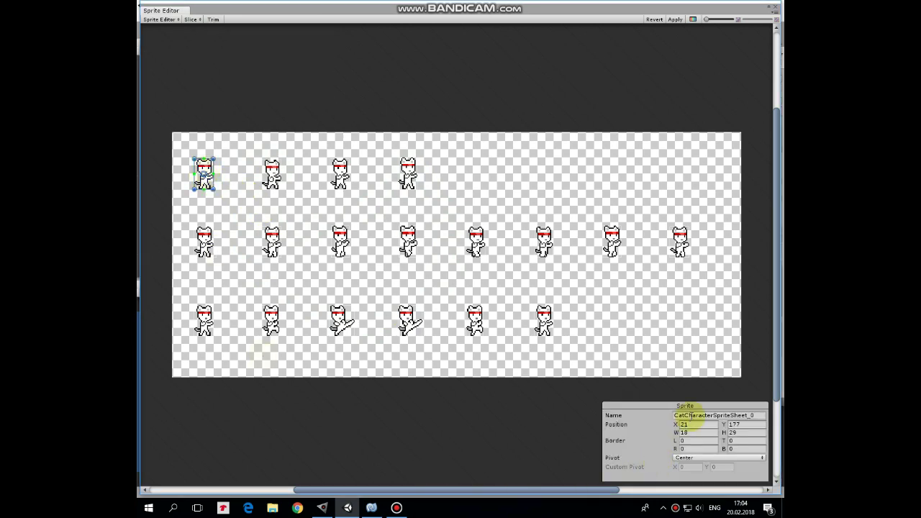
click(692, 415)
text(Idle)
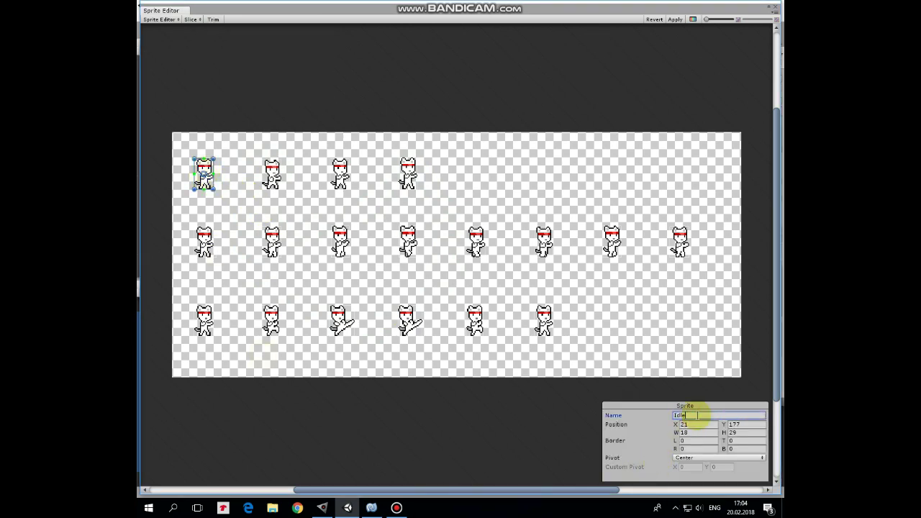
text(_1)
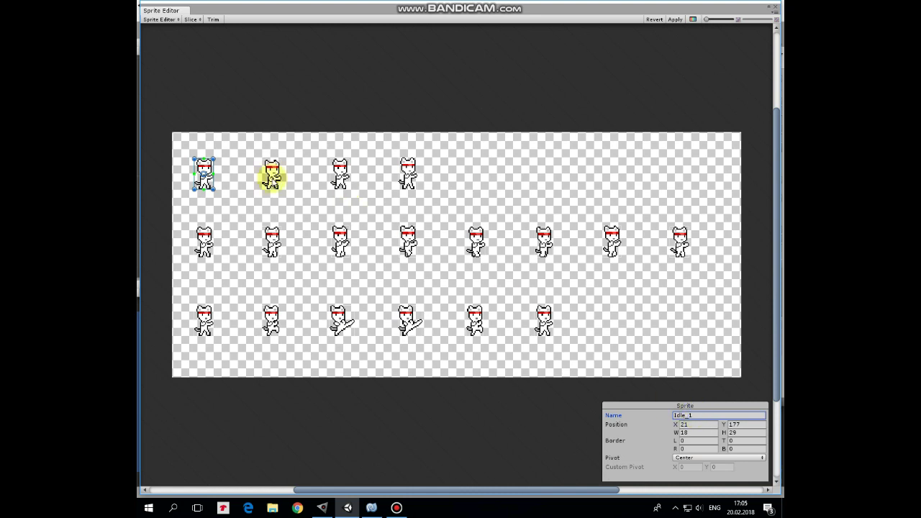
click(273, 175)
click(689, 415)
text(Idle)
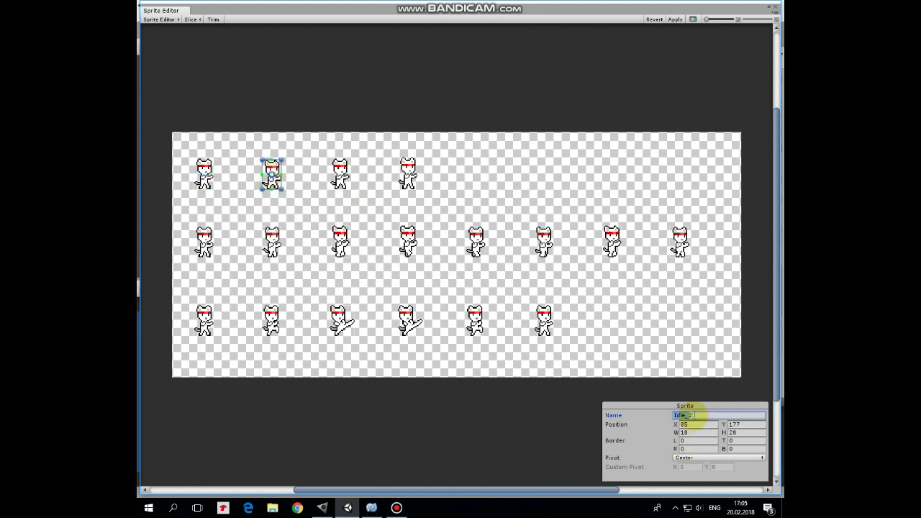
click(339, 172)
click(407, 174)
click(710, 415)
text(Idle_)
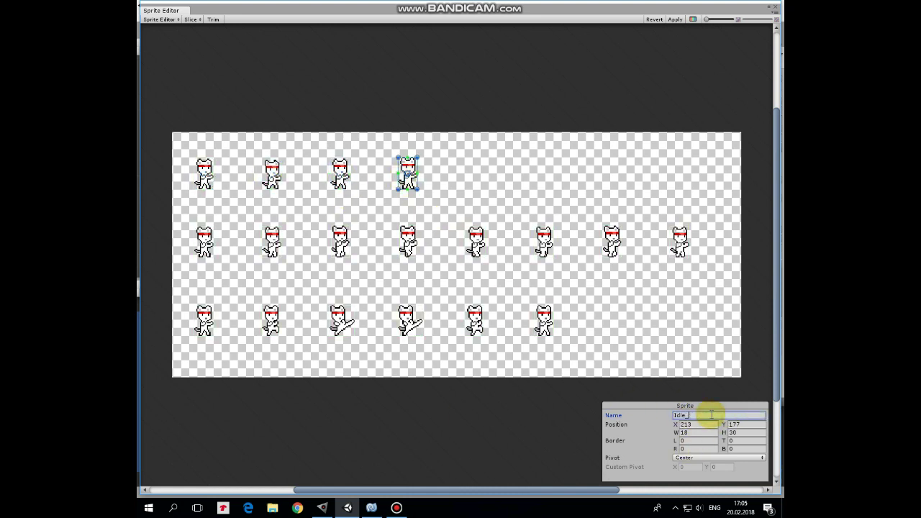
text(4)
Step: Name the eight middle-row frames Walk_1 through Walk_8
click(203, 243)
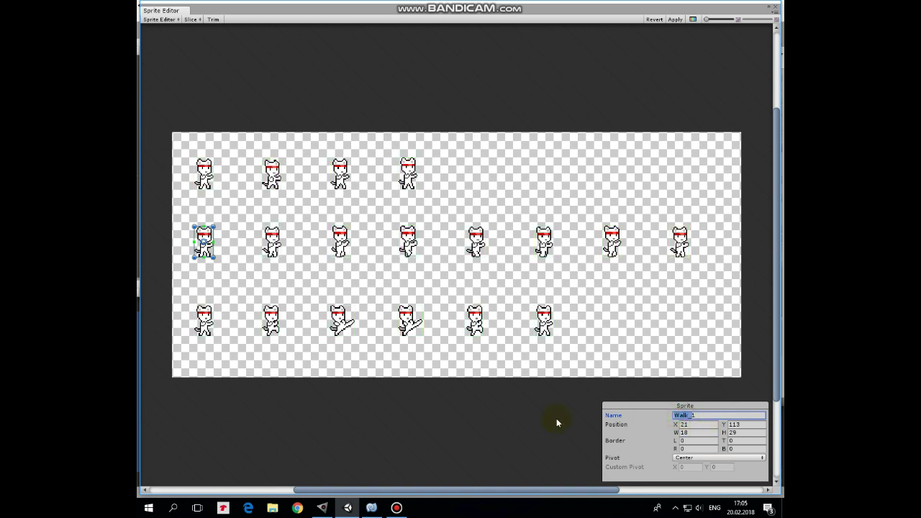
click(272, 243)
text(Walk_)
text(2)
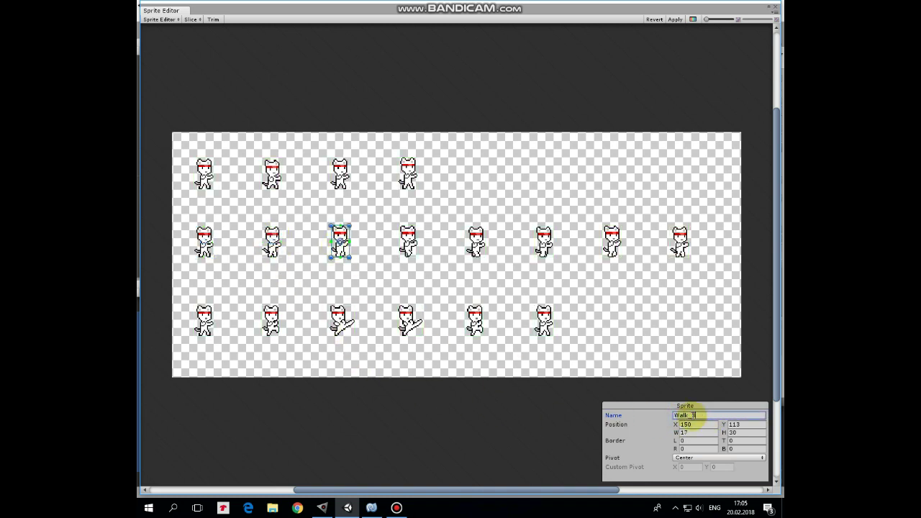
click(407, 243)
key(ctrl+v)
text(4)
click(475, 243)
key(ctrl+v)
text(5)
click(543, 243)
text(6)
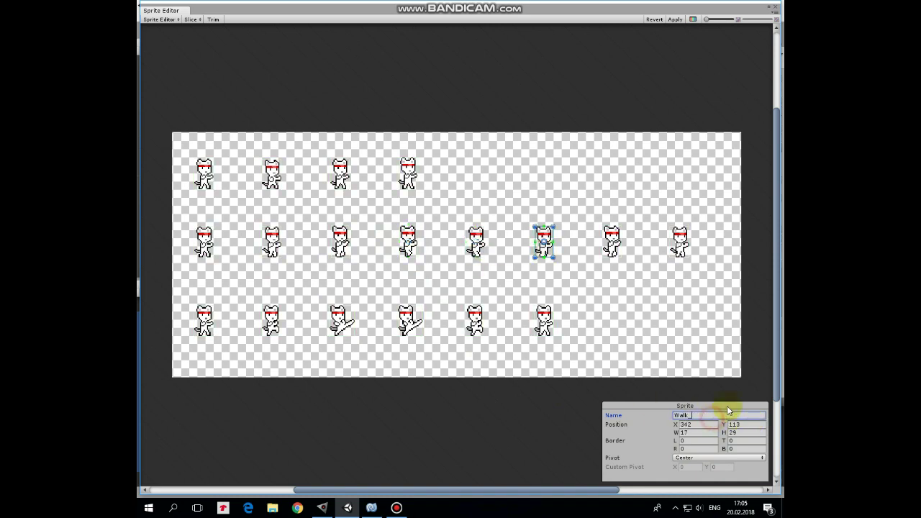
click(611, 244)
text(Walk_)
text(7)
click(679, 243)
text(Walk_)
text(8)
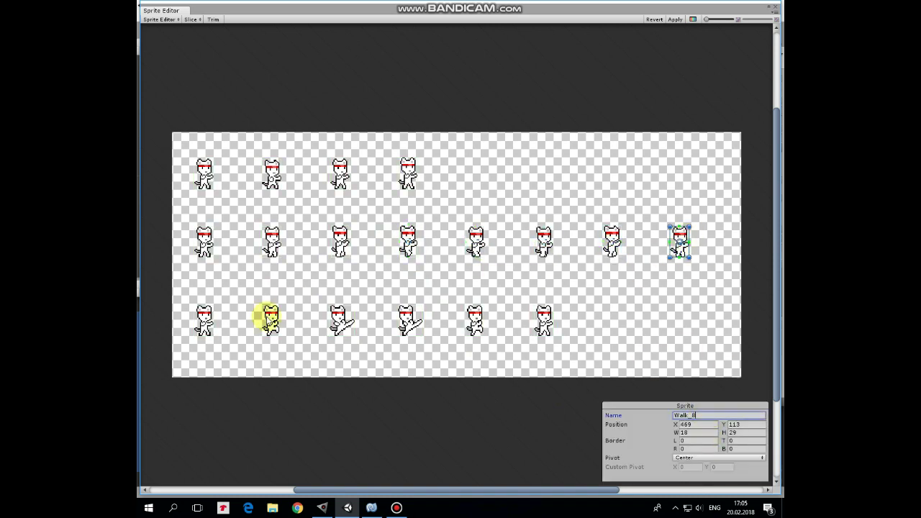
Step: Name the bottom-row frames Kick_1 through Kick_6 and close the Sprite Editor
click(203, 323)
click(710, 415)
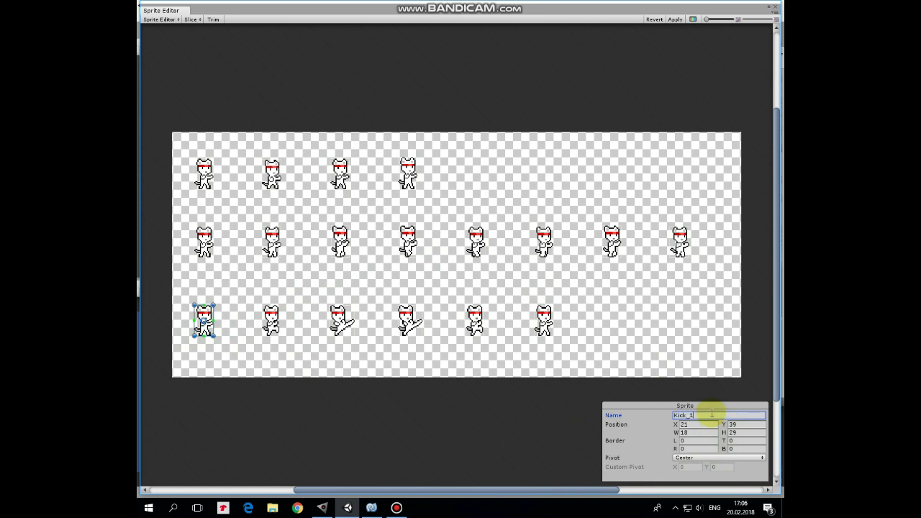
text(Kick_1)
click(683, 416)
key(Return)
click(341, 320)
click(416, 332)
click(543, 324)
click(706, 415)
text(Kick_6)
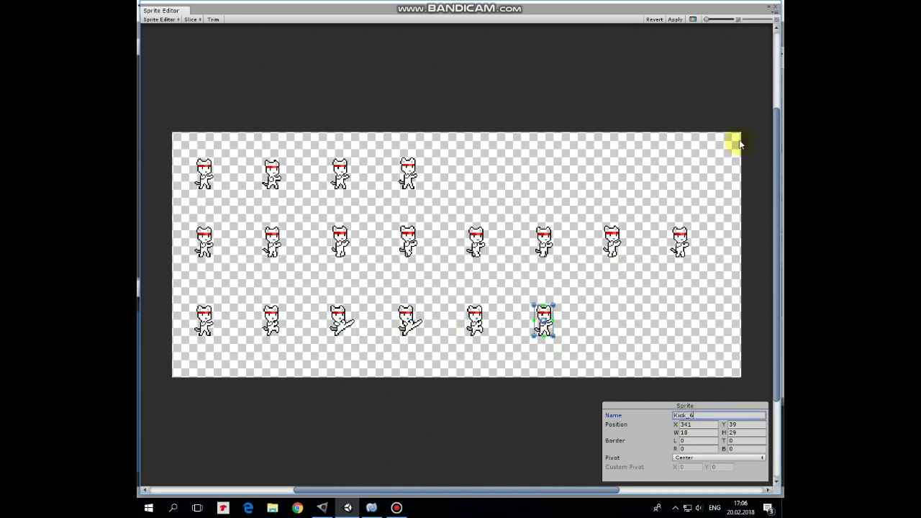
click(776, 10)
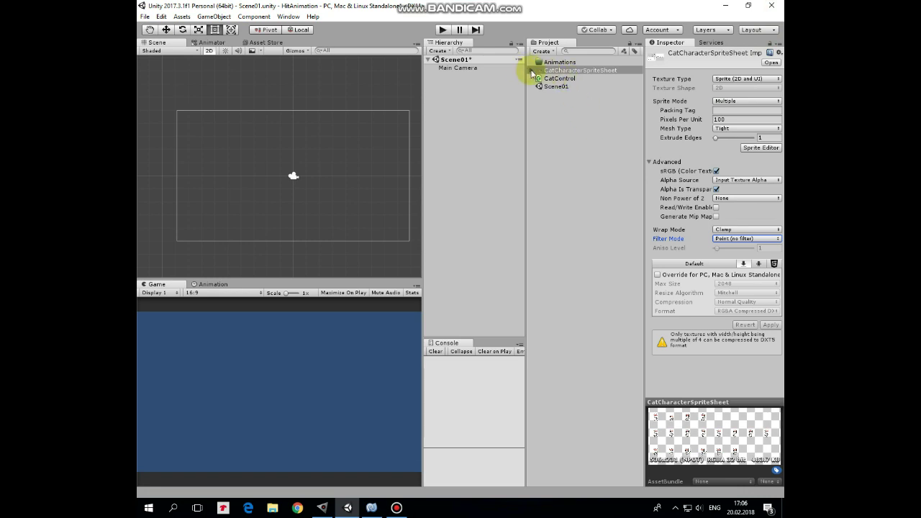
Step: Drag Idle_1 into the scene, set the sheet to 10 Pixels Per Unit, and rename the object Cat
click(531, 71)
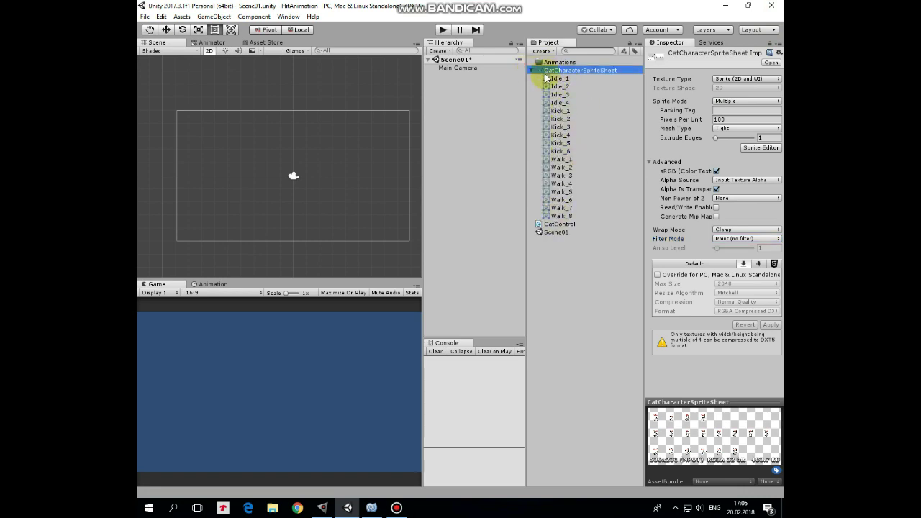
drag(548, 80, 275, 172)
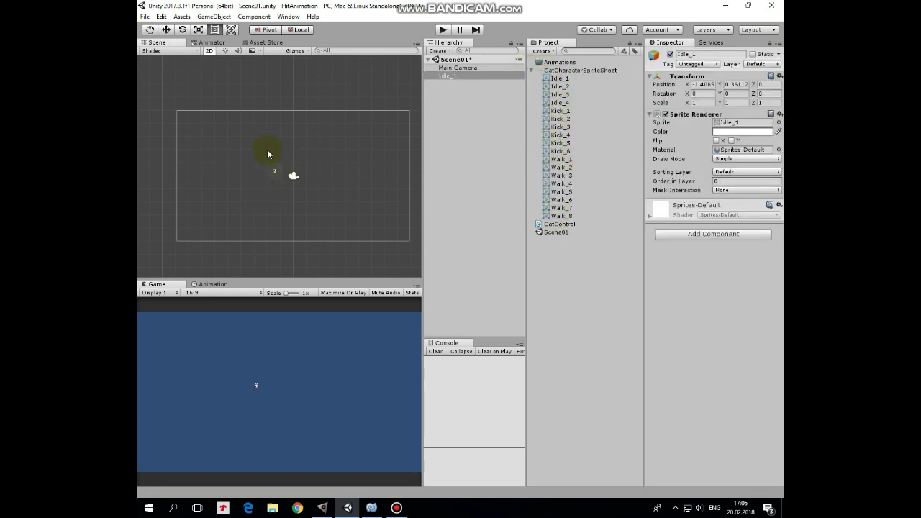
click(570, 71)
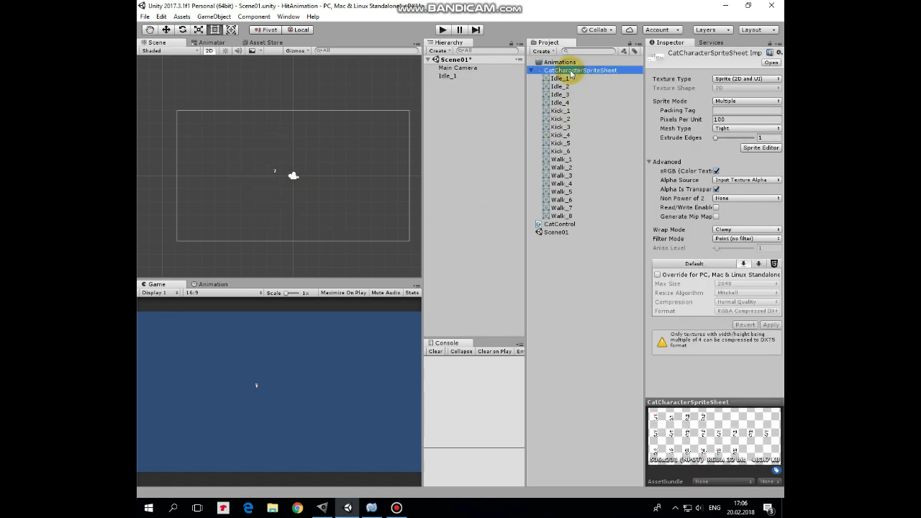
click(730, 119)
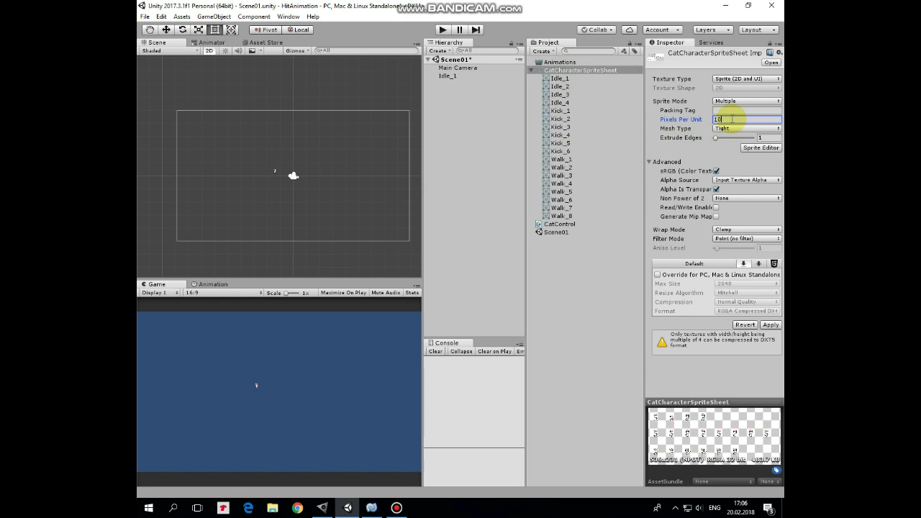
click(770, 324)
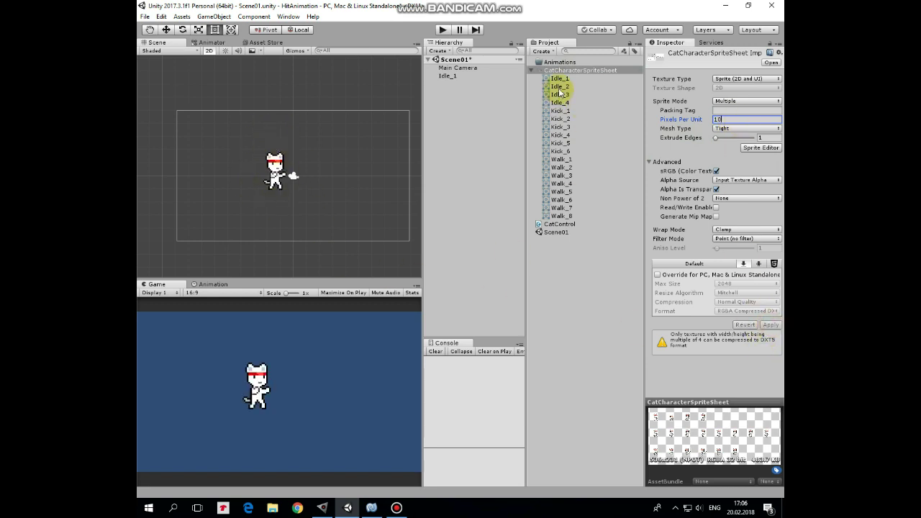
click(452, 76)
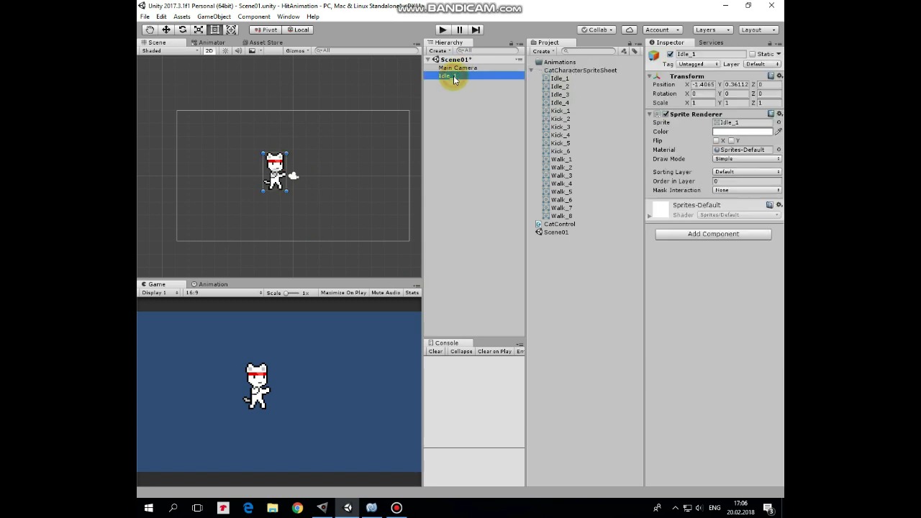
click(452, 76)
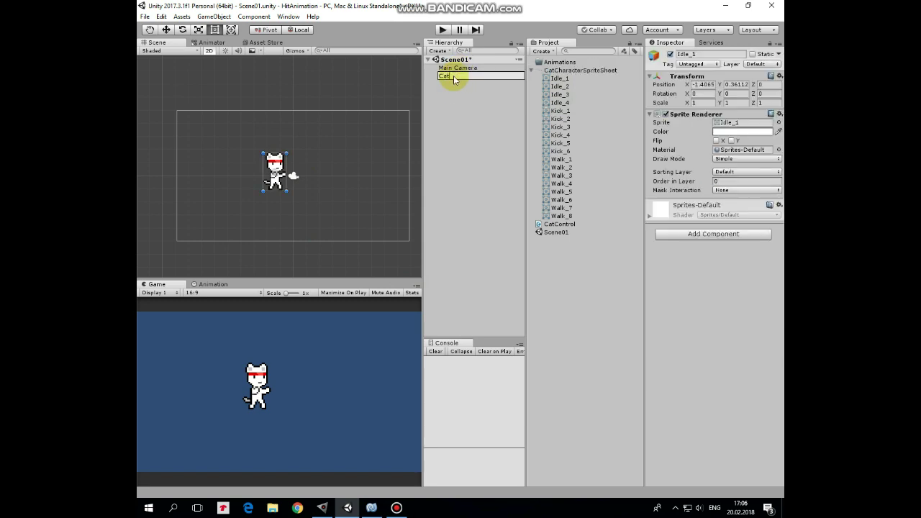
Step: Create a new animation clip for the cat named Idle in the Animations folder
click(211, 284)
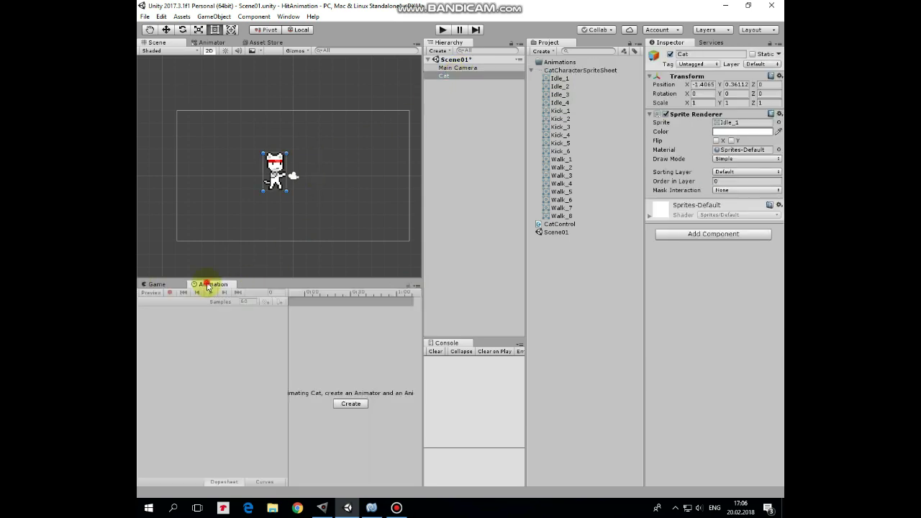
click(346, 403)
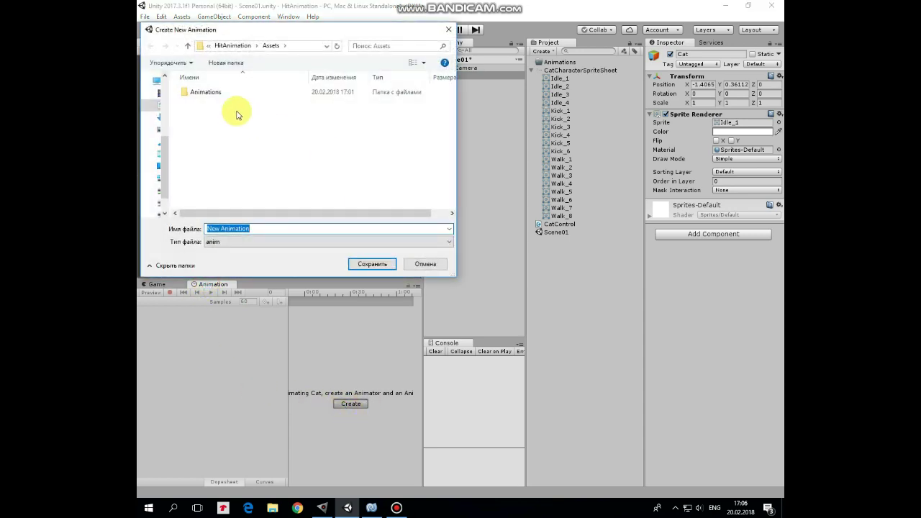
double_click(196, 92)
click(259, 228)
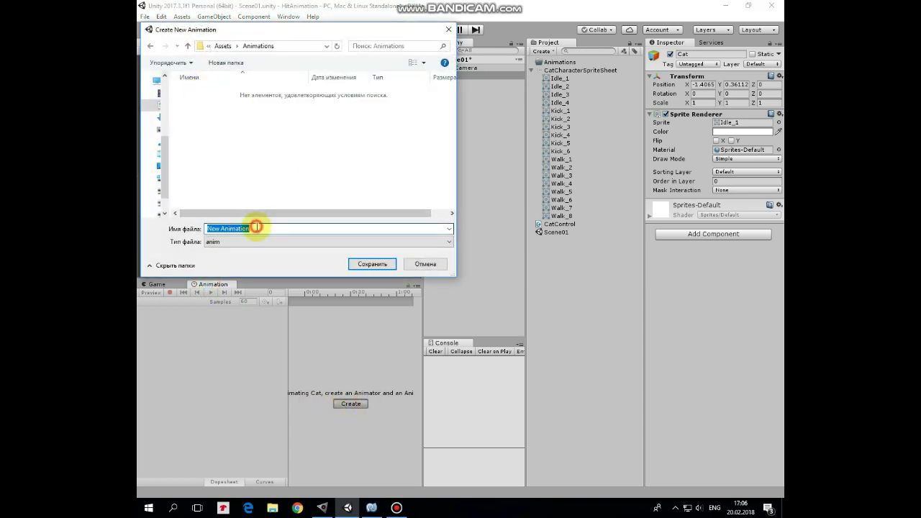
key(BackSpace)
key(Return)
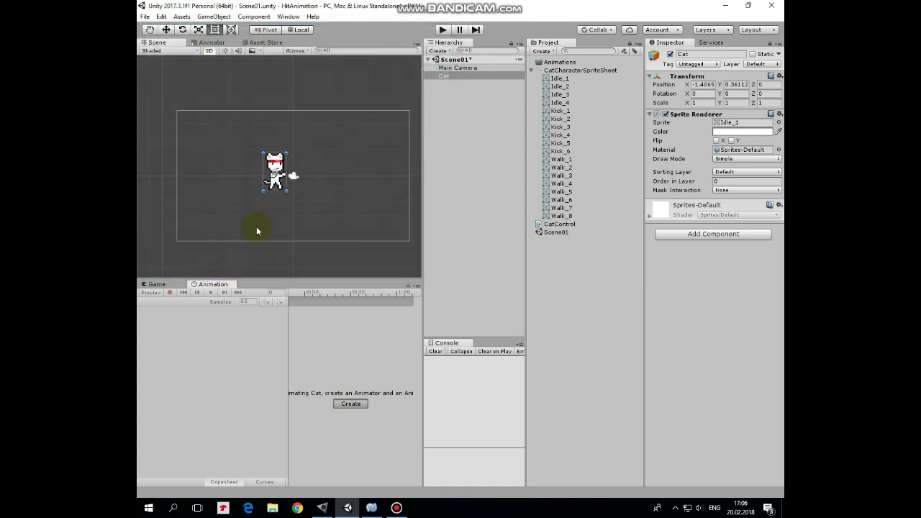
Step: Add Idle_1–Idle_4 as keyframes at 6 samples and preview the Idle animation
click(559, 94)
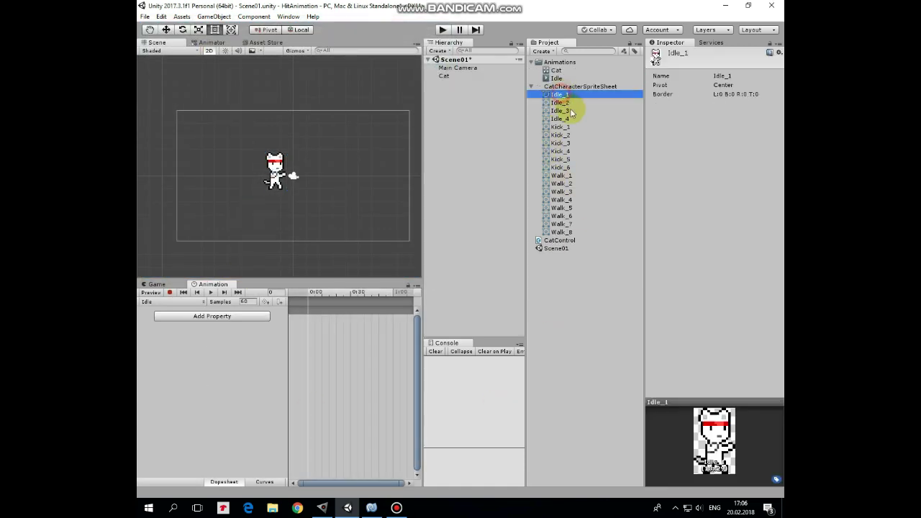
shift+click(568, 118)
drag(547, 103, 314, 311)
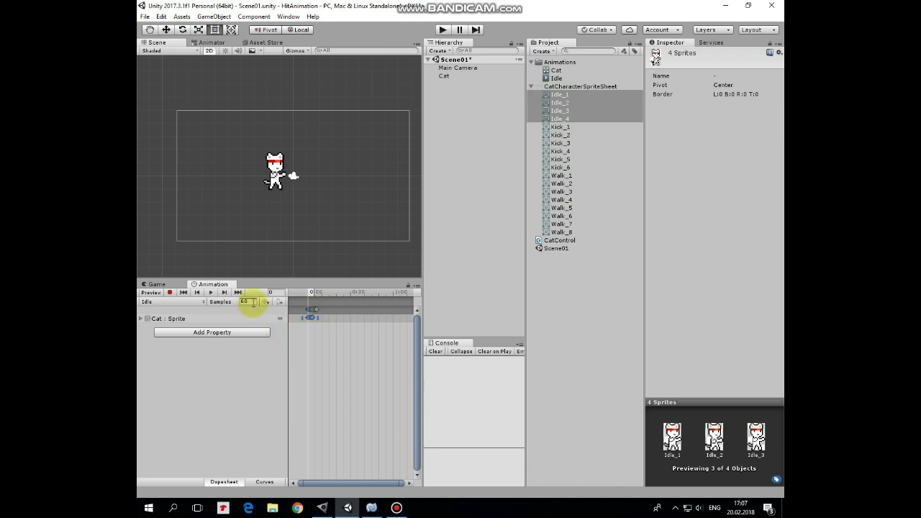
text(6)
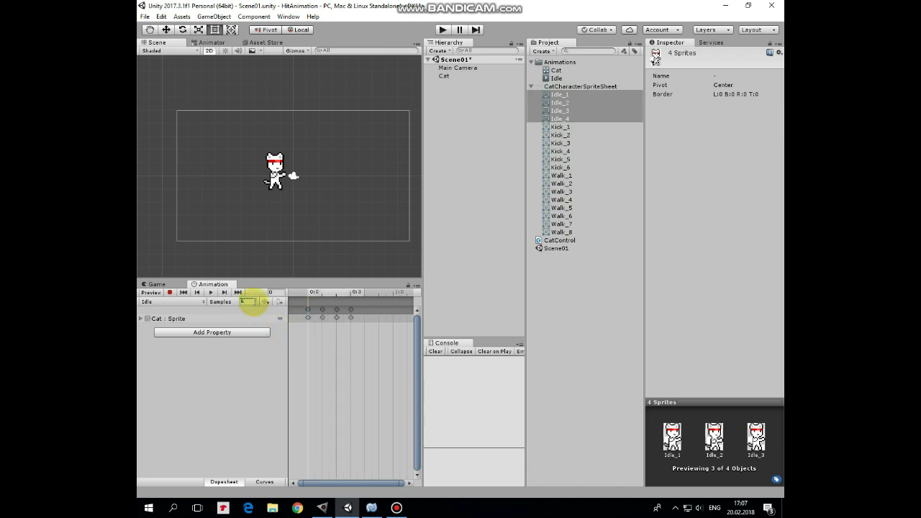
click(210, 293)
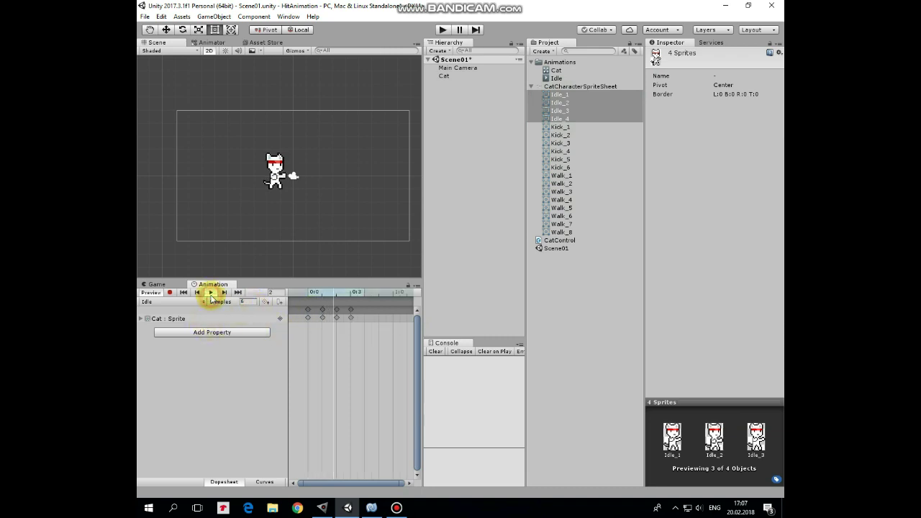
click(174, 301)
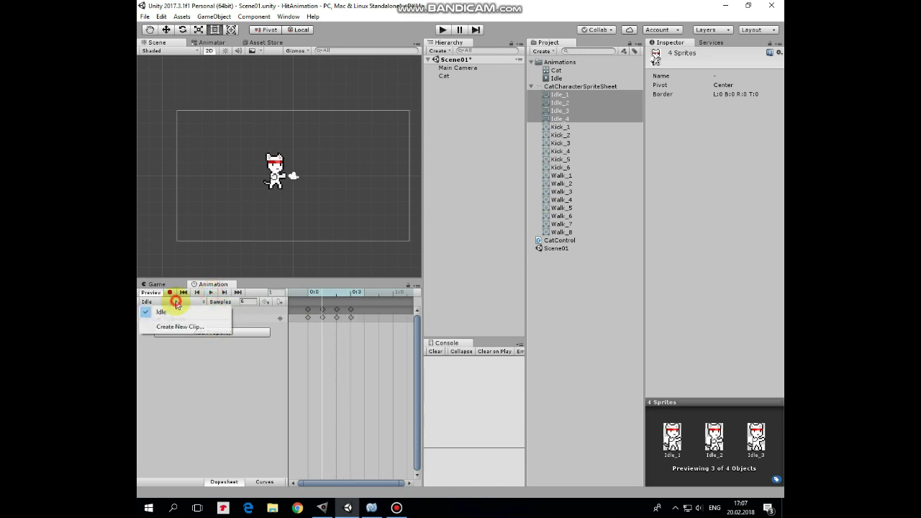
click(193, 327)
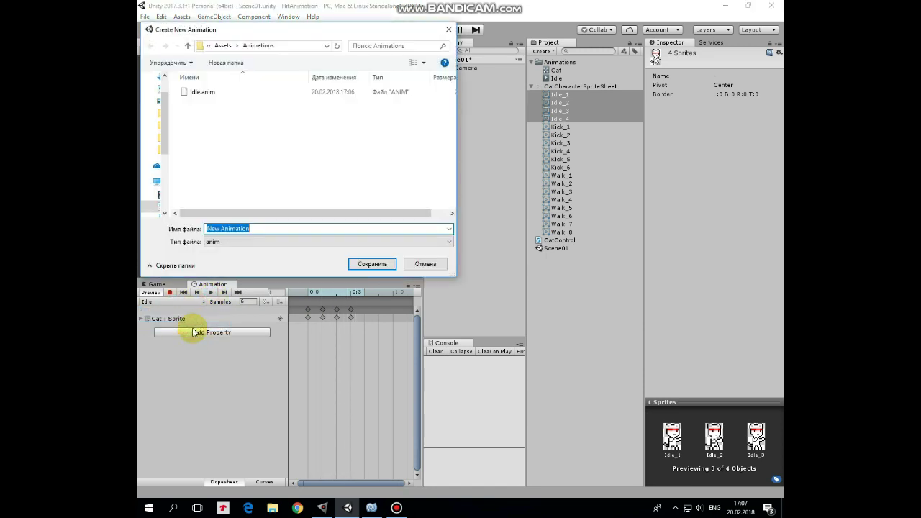
Step: Save a Walk clip with Walk_1–Walk_8 keyframes at 10 samples and preview it
text(Walk)
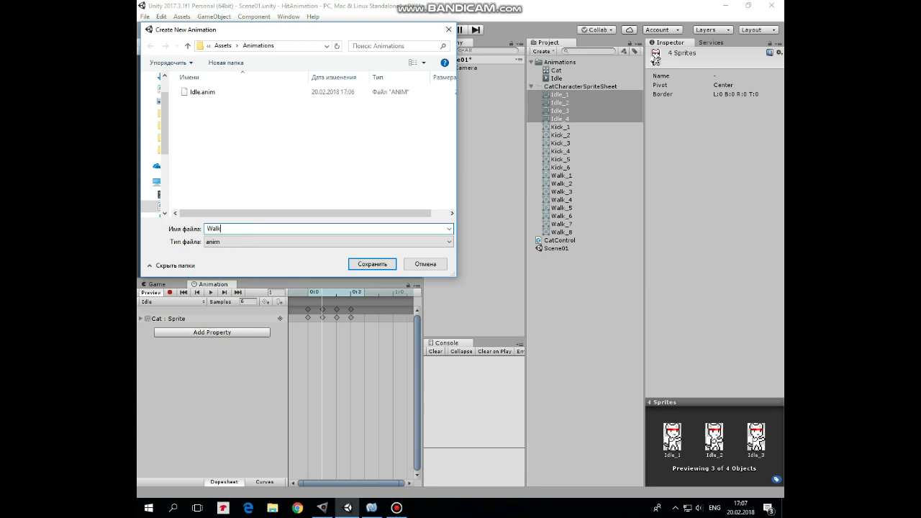
key(Return)
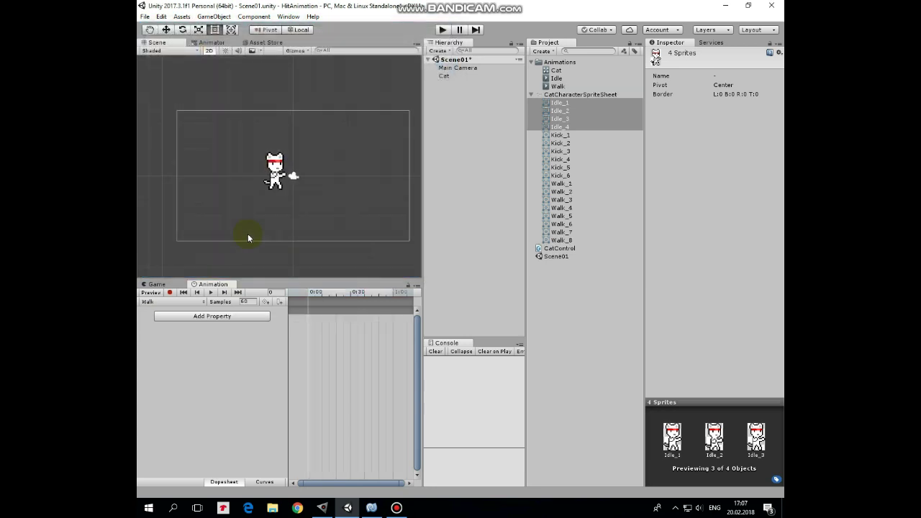
click(570, 184)
shift+click(575, 240)
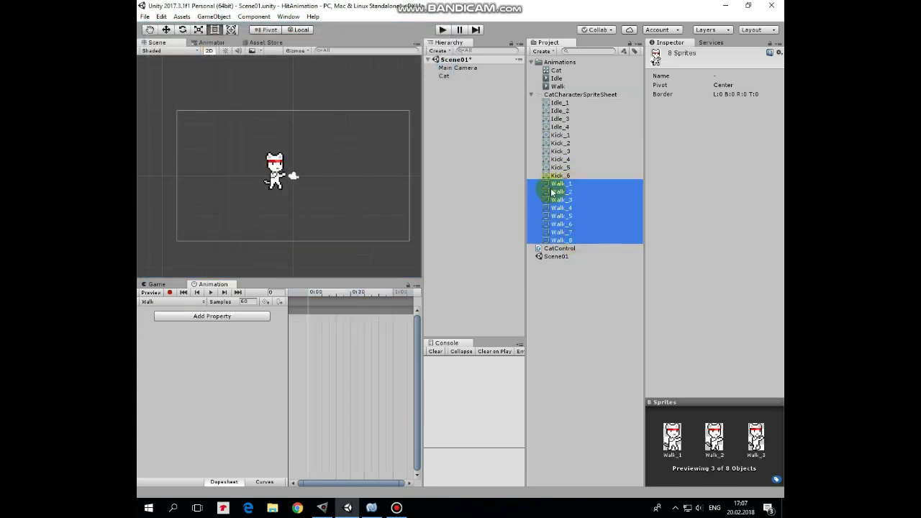
drag(546, 183, 314, 309)
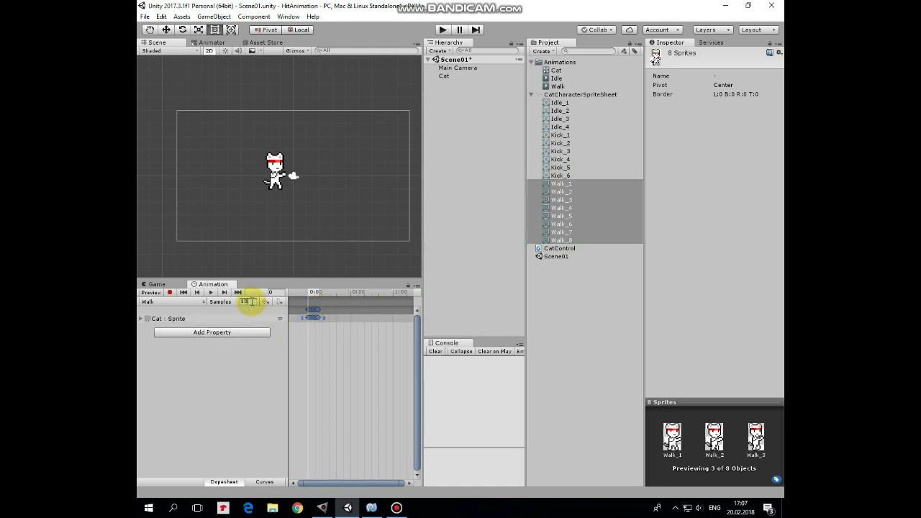
key(Return)
click(215, 292)
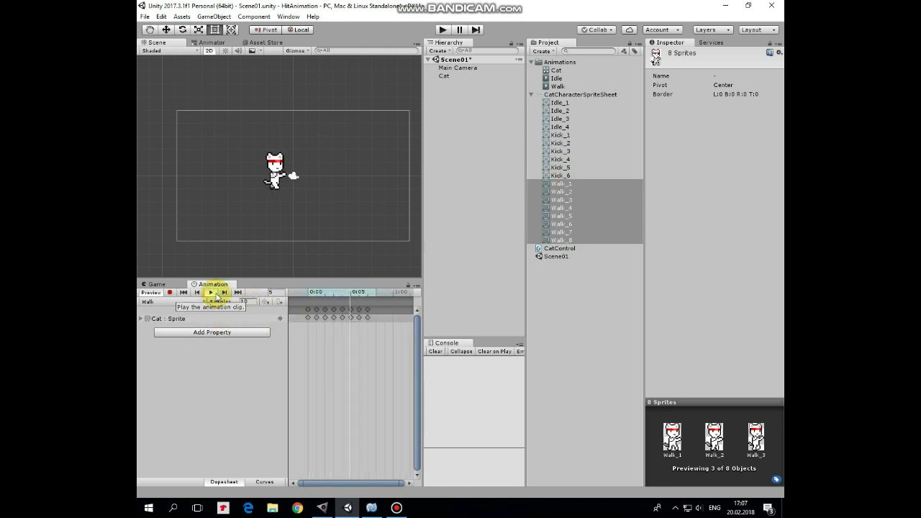
click(213, 291)
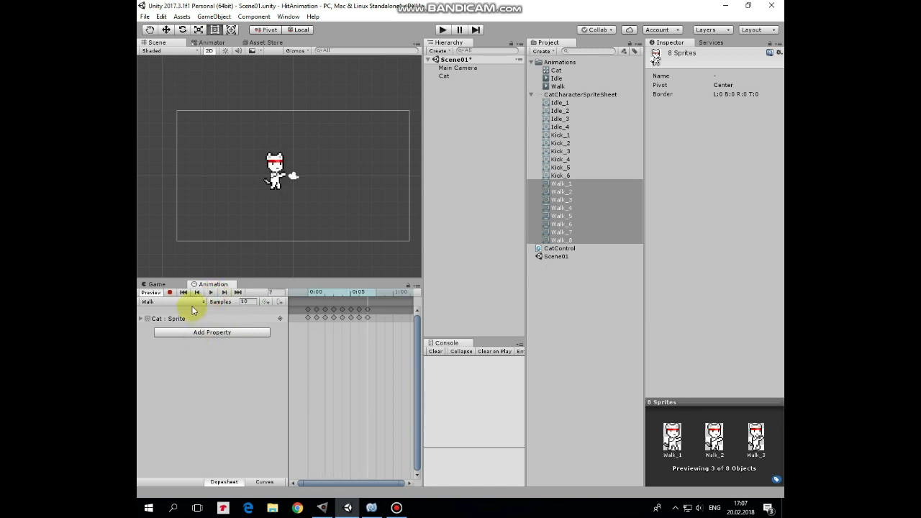
click(194, 302)
click(191, 336)
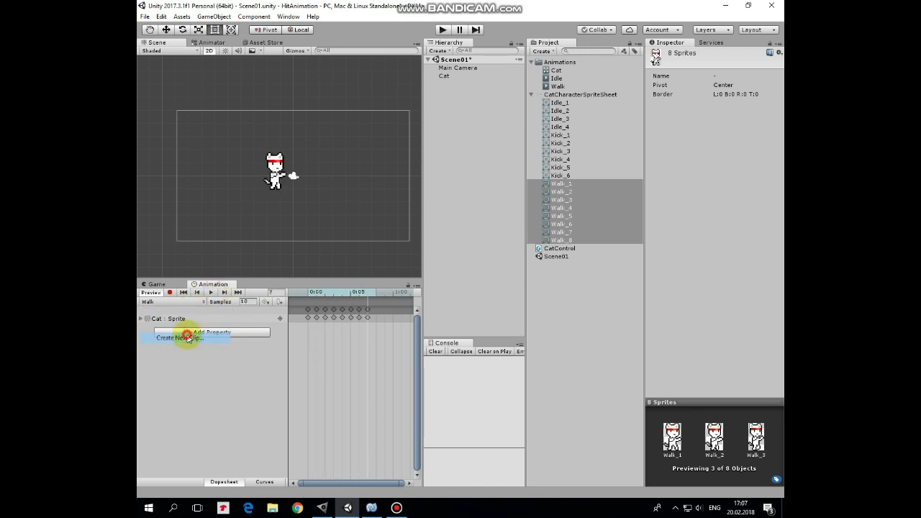
Step: Save a Kick clip with Kick_1–Kick_6 keyframes at 15 samples and preview it
text(Kick)
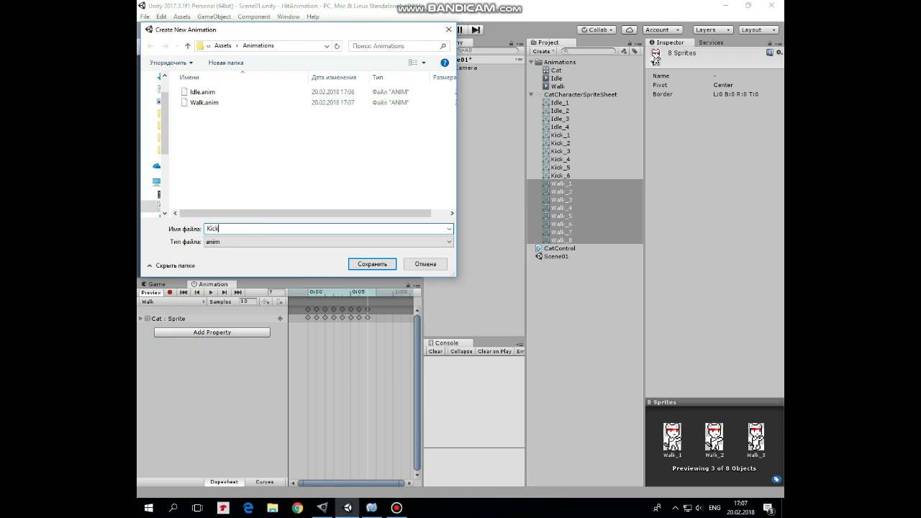
key(Return)
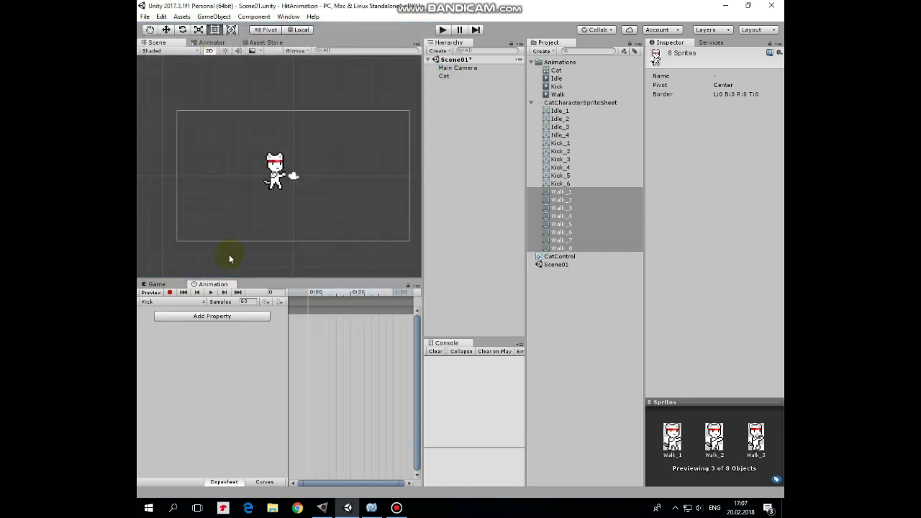
click(560, 143)
shift+click(567, 183)
drag(555, 172, 311, 310)
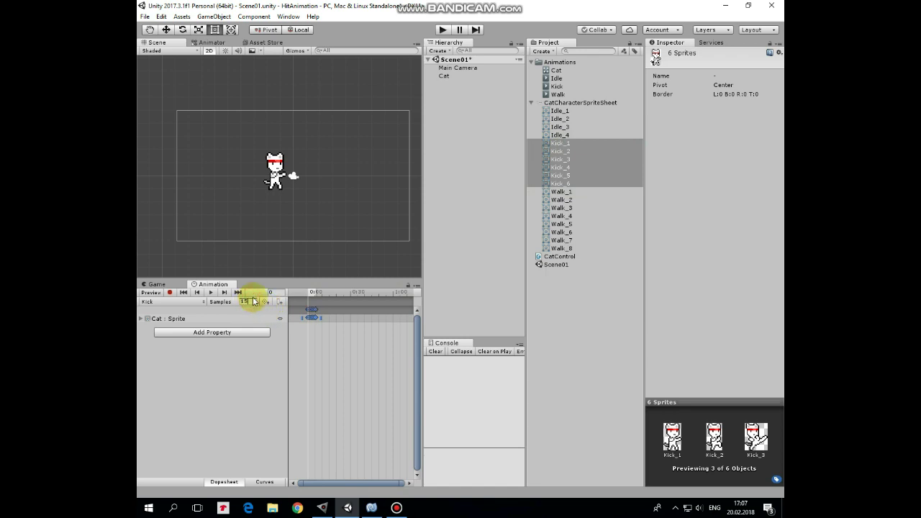
click(290, 319)
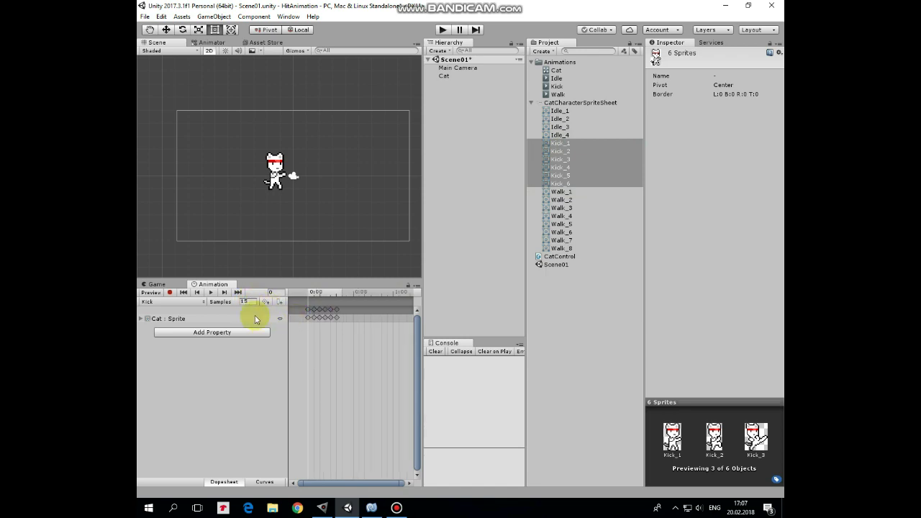
click(211, 292)
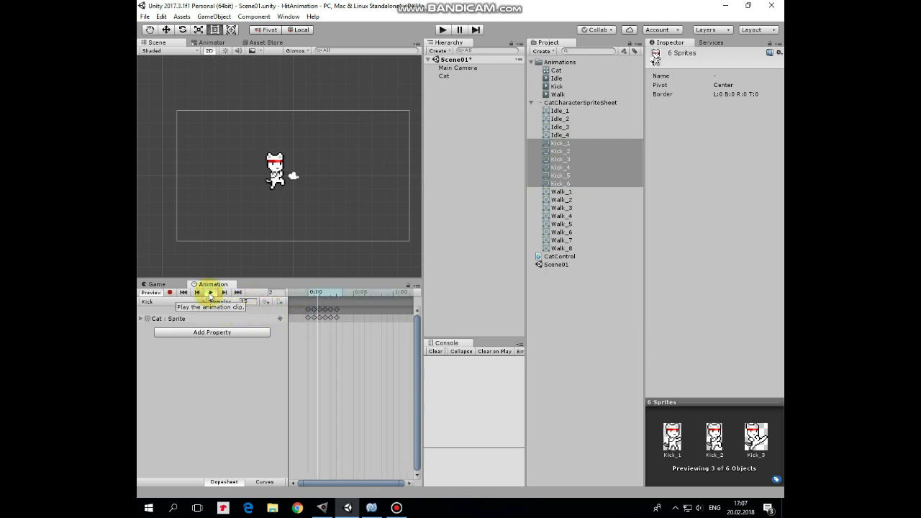
Step: Turn off Loop Time on the Kick clip
click(557, 86)
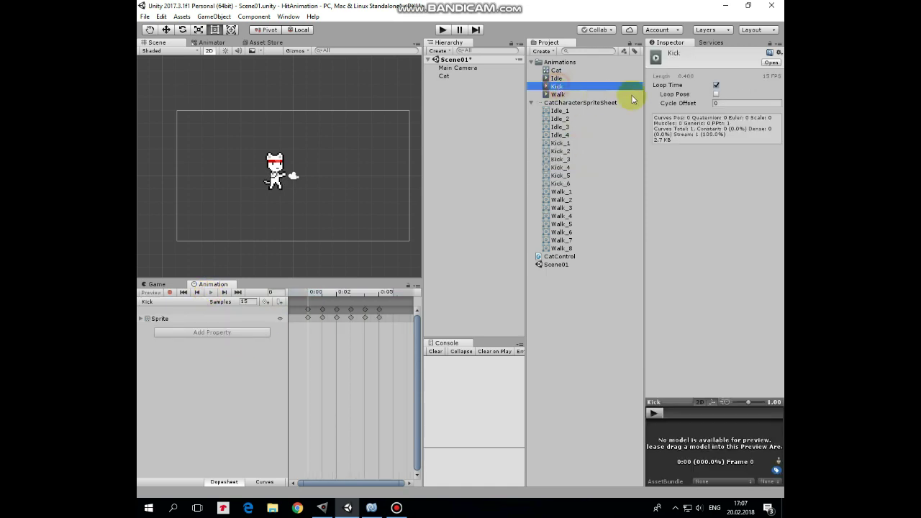
click(715, 86)
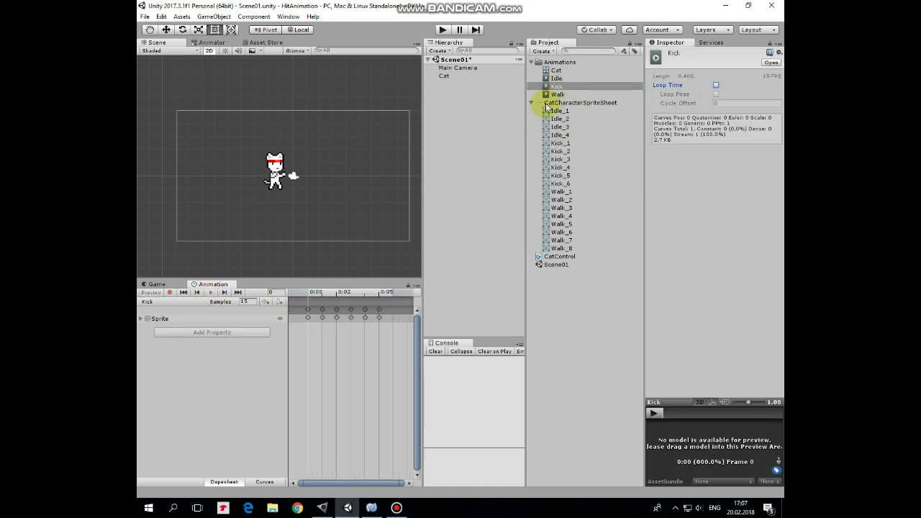
click(445, 77)
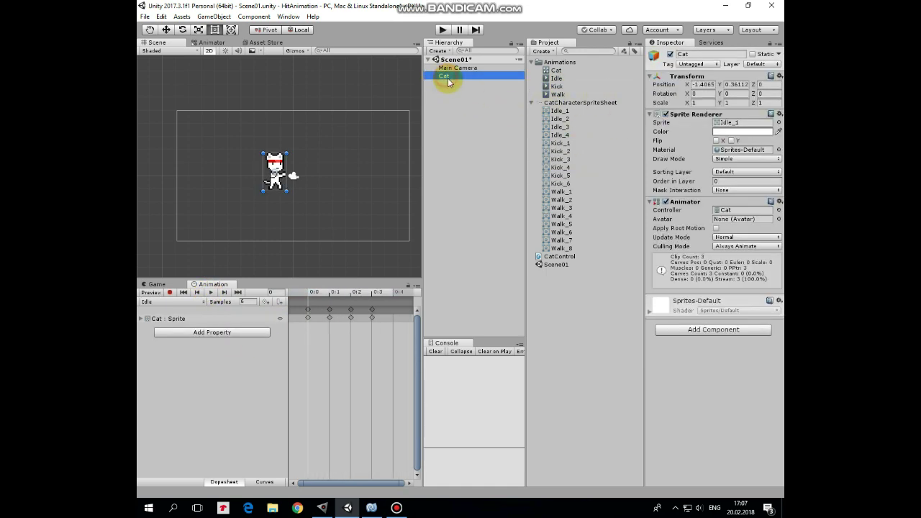
Step: Arrange the Entry, Idle, Walk, Kick and Any State nodes neatly in the Animator graph
click(211, 43)
scroll(252, 204, up, 8)
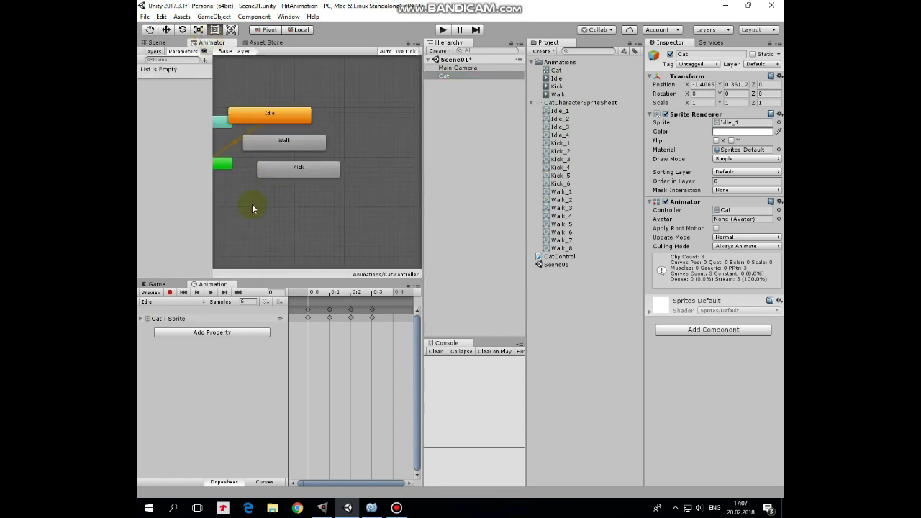
middle_drag(307, 214, 329, 204)
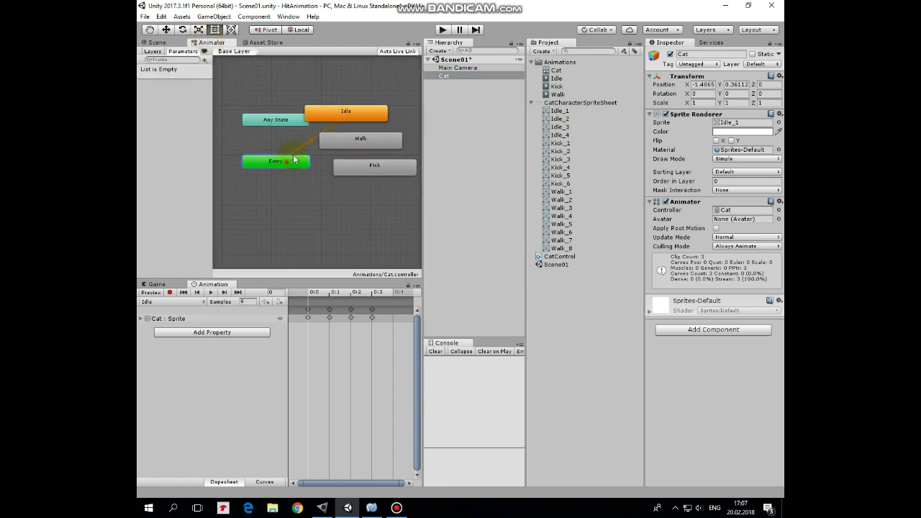
drag(301, 160, 277, 188)
drag(370, 168, 358, 186)
drag(267, 119, 308, 232)
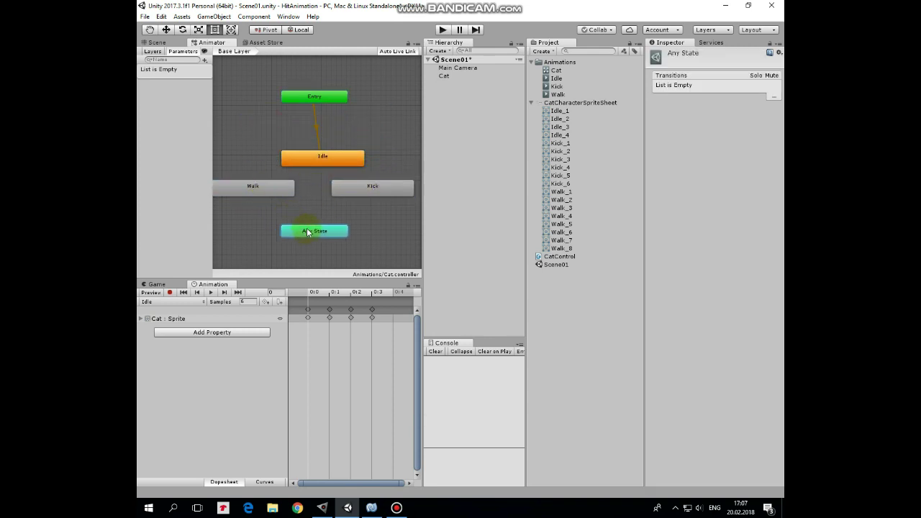
Step: Add a Bool parameter isWalking and a Trigger parameter hit to the controller
click(205, 60)
click(216, 93)
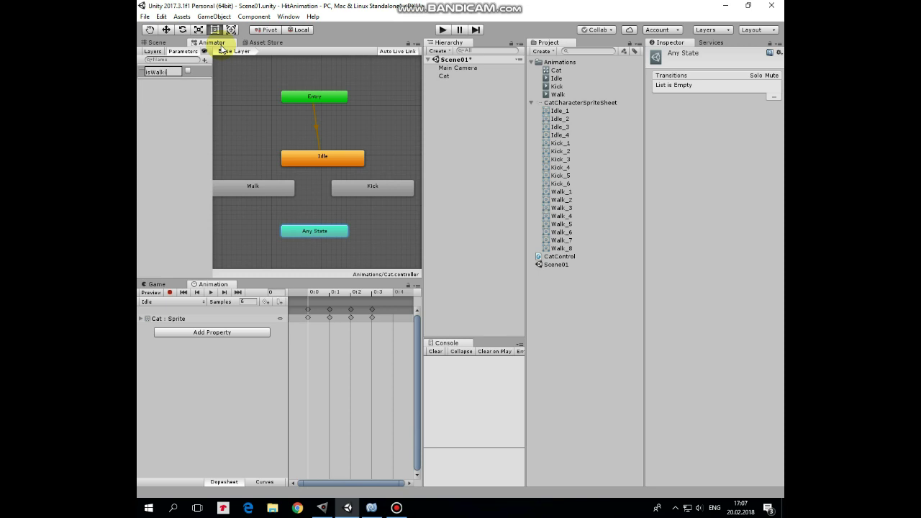
key(Return)
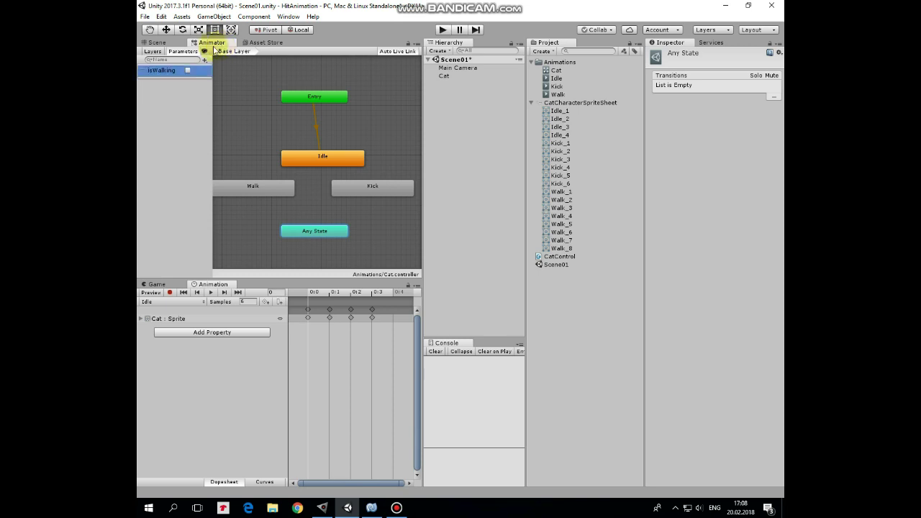
click(206, 60)
click(227, 107)
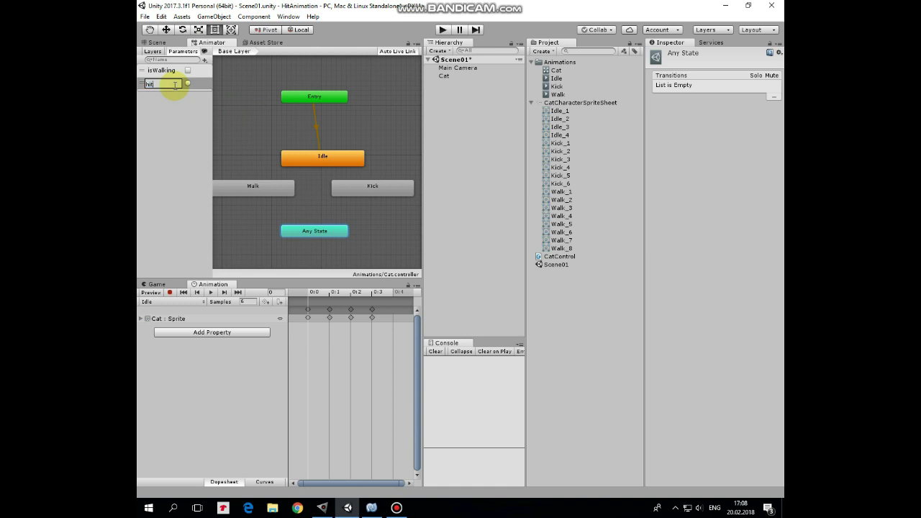
key(Return)
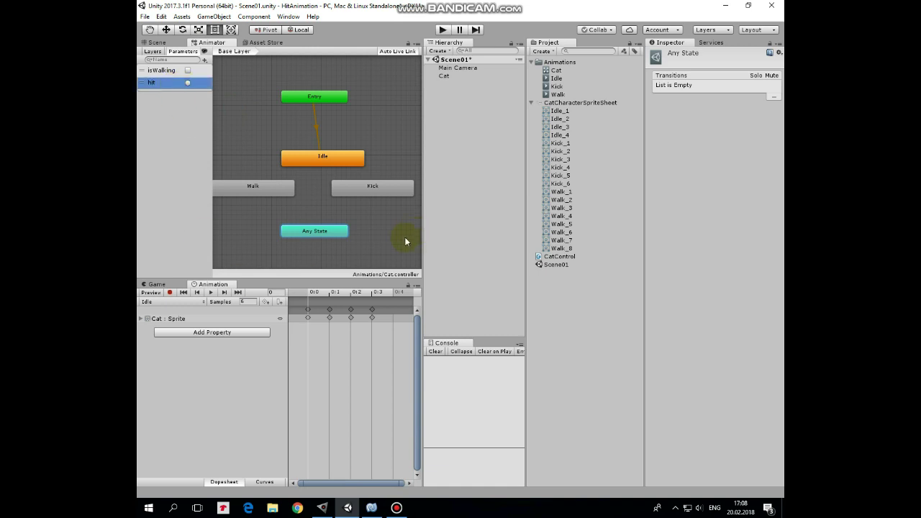
right_click(309, 232)
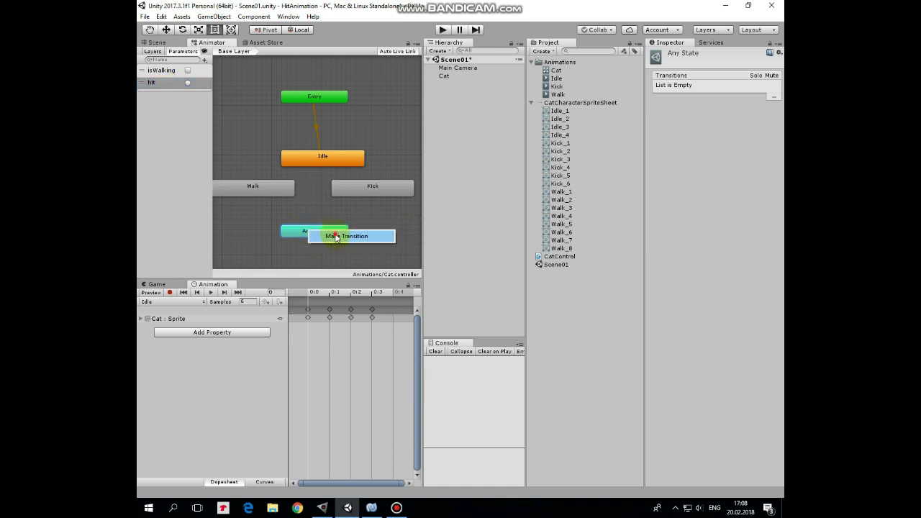
Step: Add an Any State→Walk transition with no self-transition, 0 duration, condition isWalking true
click(330, 234)
click(280, 189)
click(287, 212)
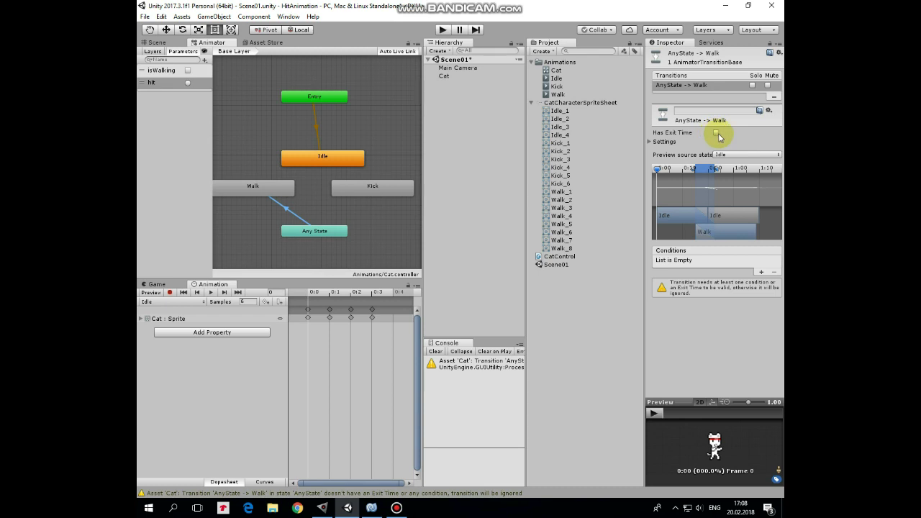
click(650, 142)
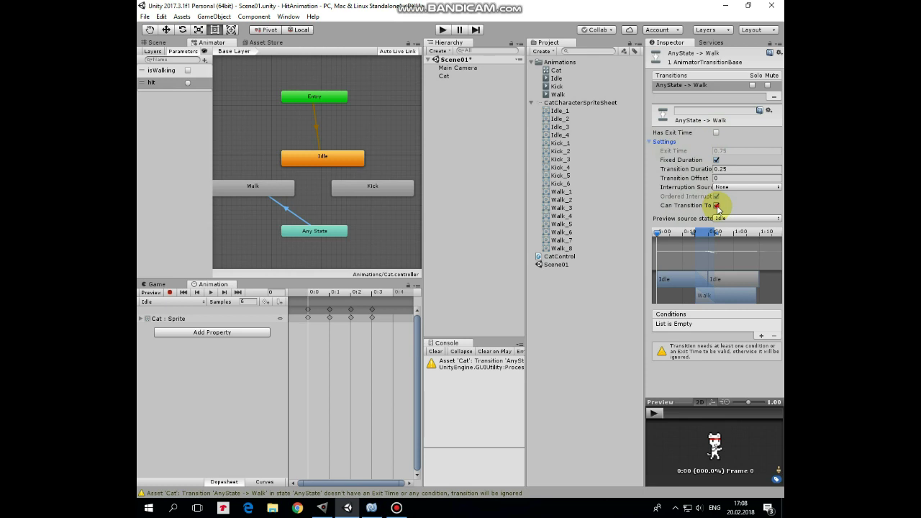
click(715, 206)
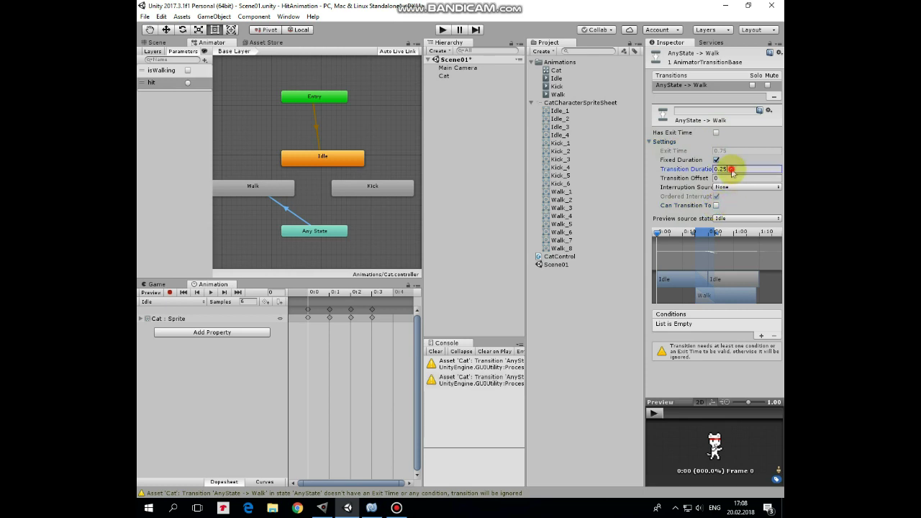
text(0)
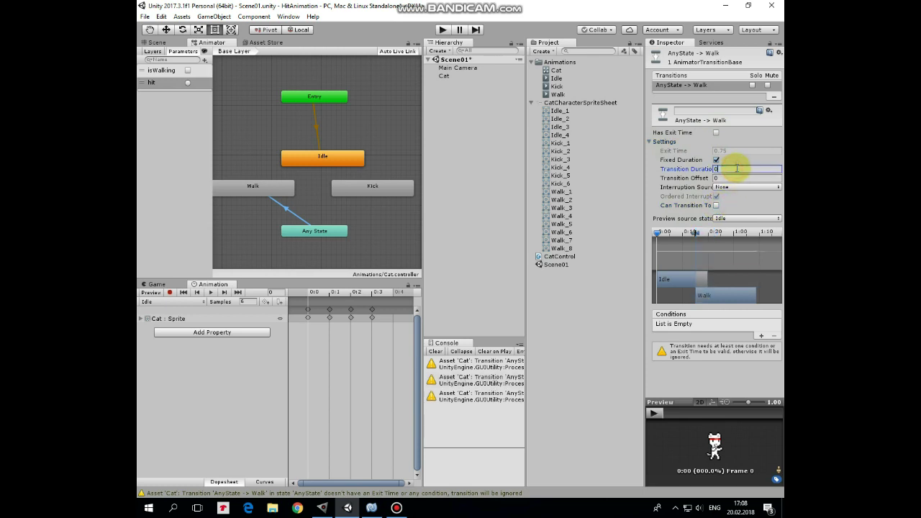
click(761, 335)
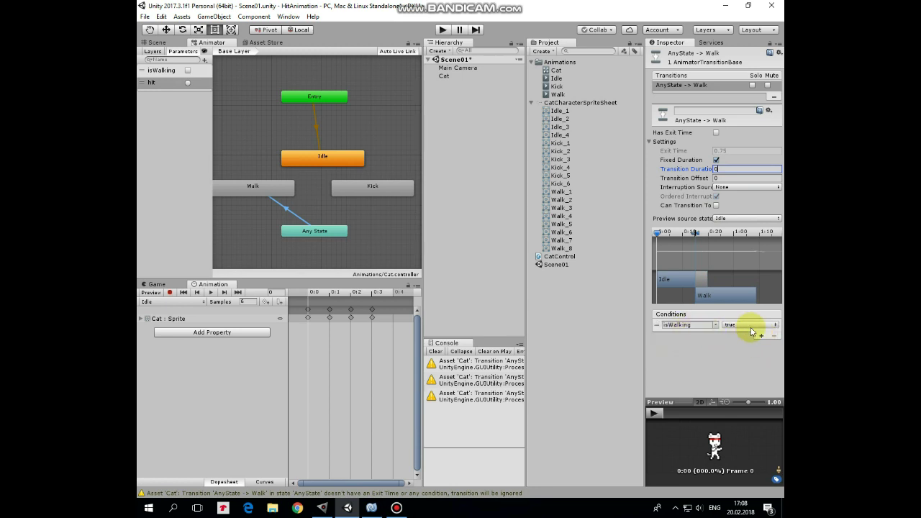
right_click(263, 190)
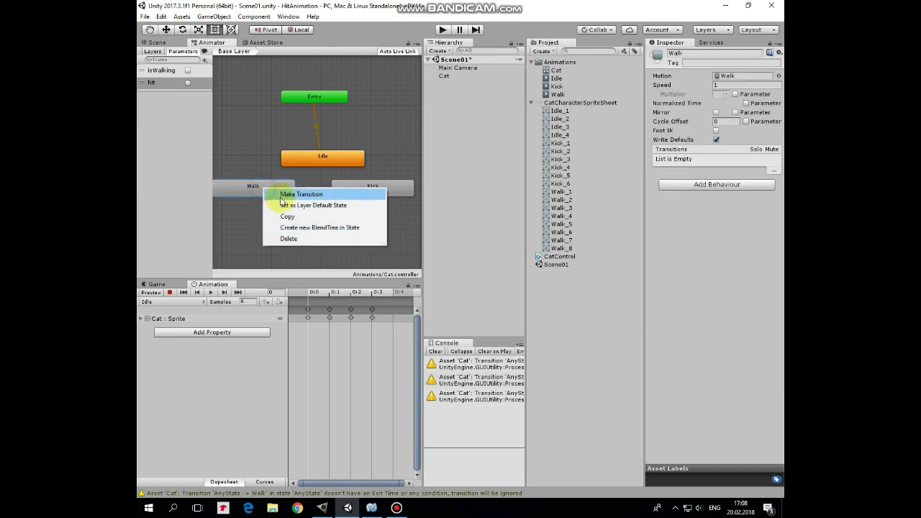
click(292, 194)
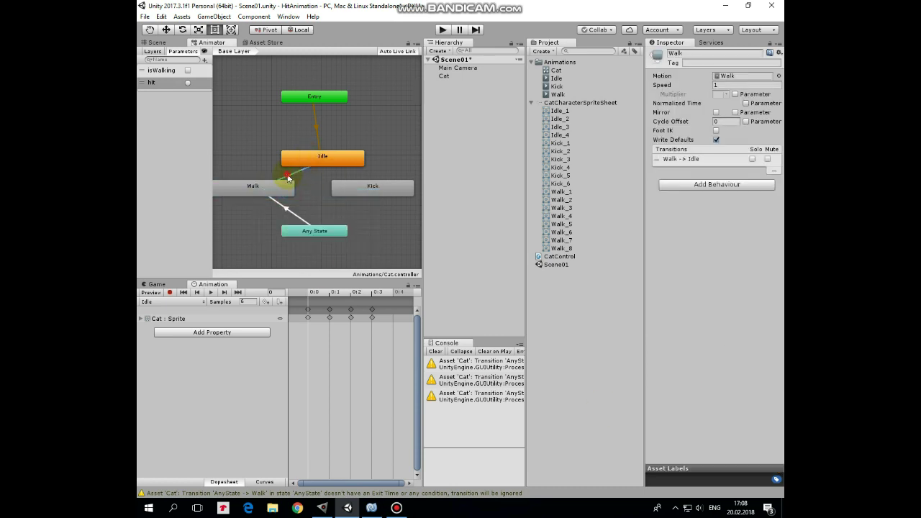
Step: Set Walk→Idle to no exit time, 0 duration, and condition isWalking false
click(287, 178)
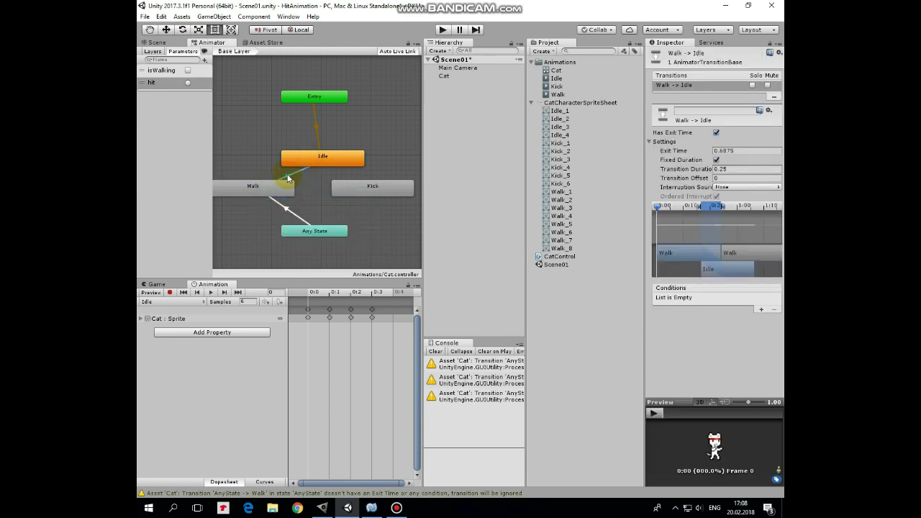
click(716, 134)
click(737, 171)
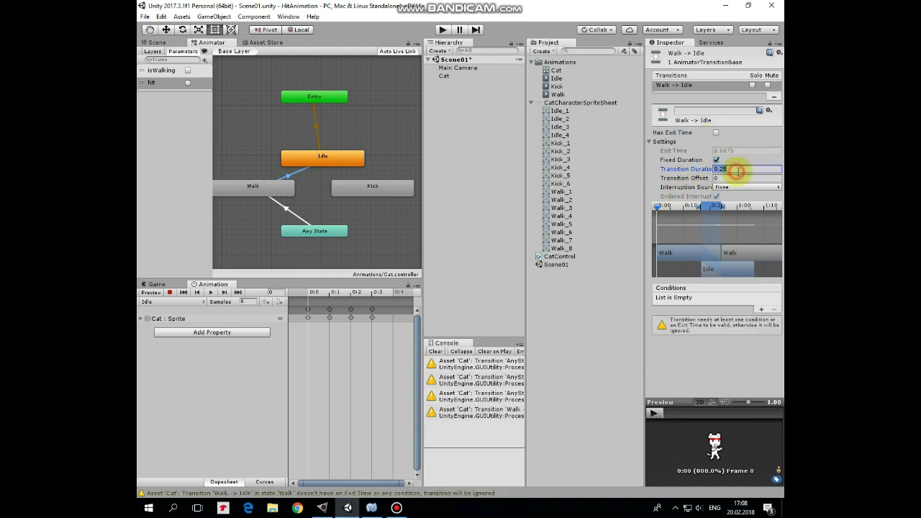
text(0)
click(761, 310)
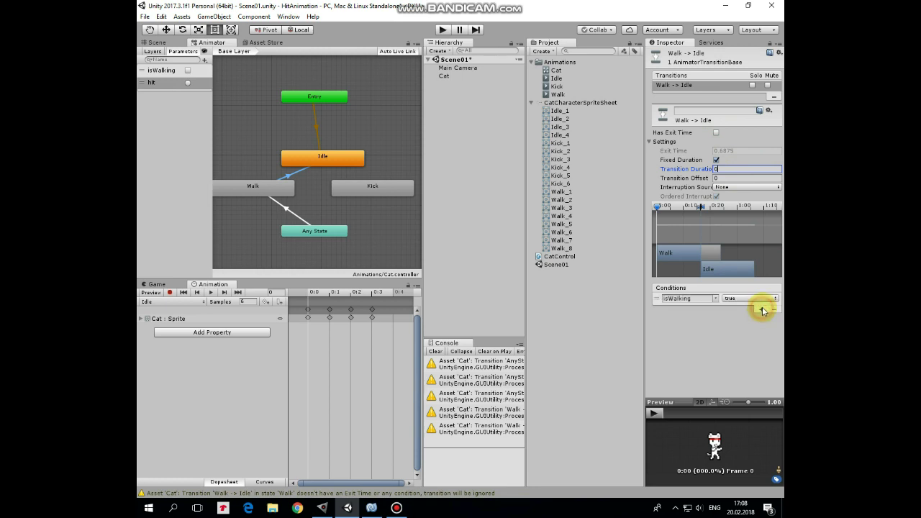
click(743, 302)
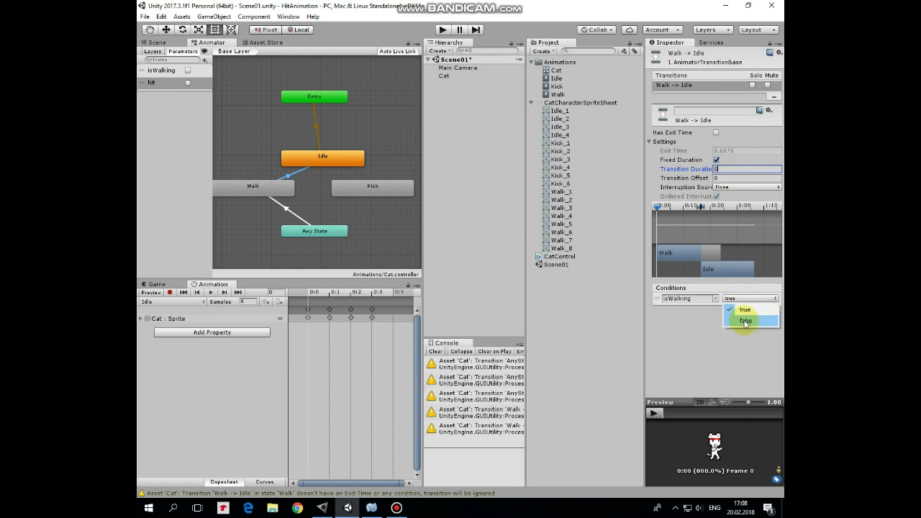
click(744, 319)
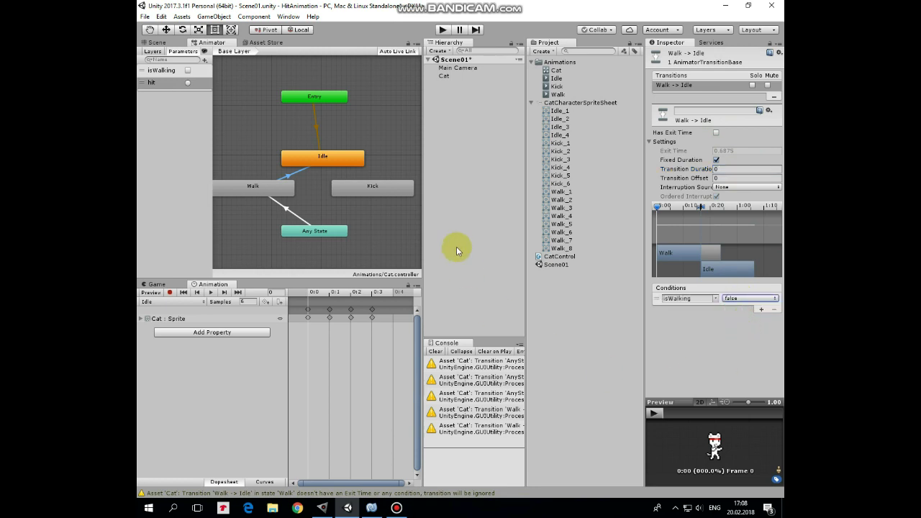
Step: Create a Kick→Idle transition with exit time 1 and 0 duration
right_click(371, 187)
click(392, 190)
click(346, 155)
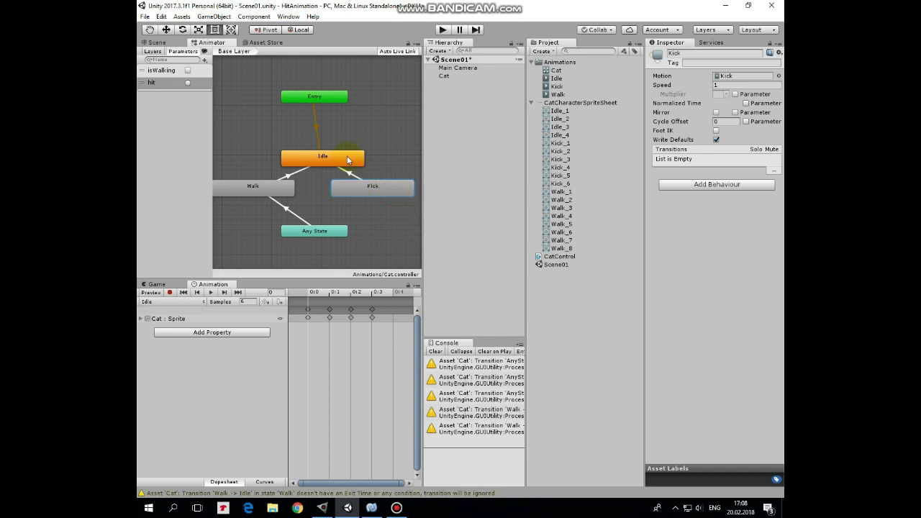
click(353, 172)
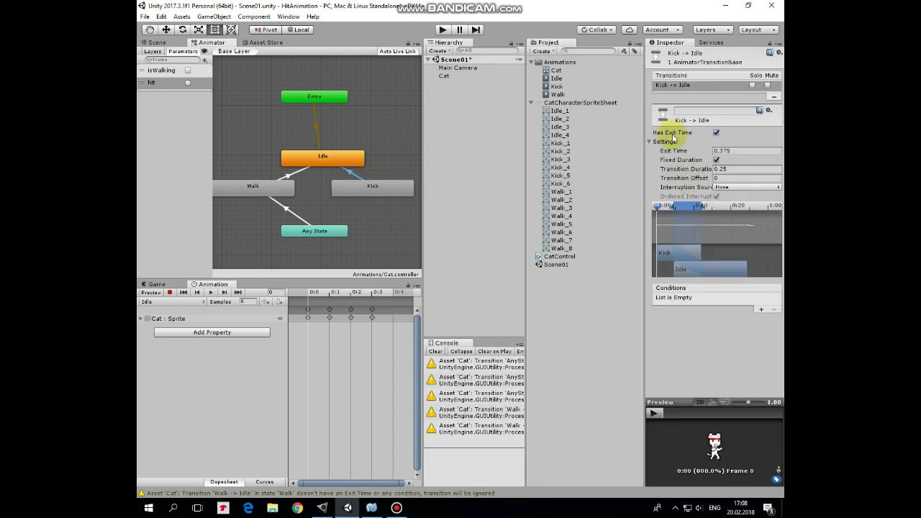
click(730, 149)
text(1)
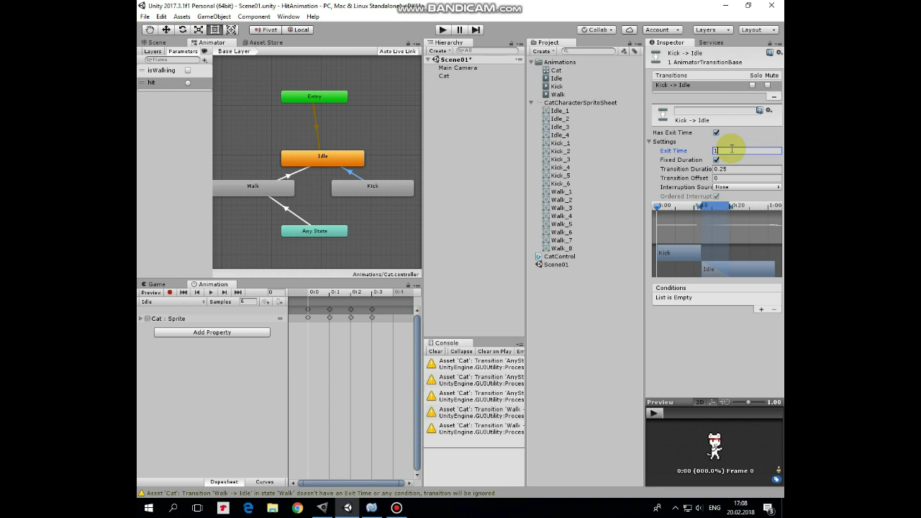
click(726, 169)
text(0)
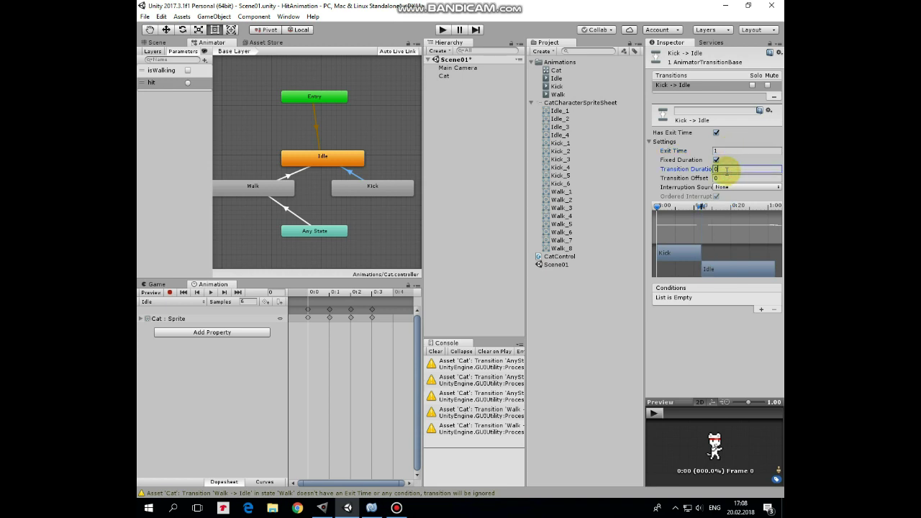
Step: Create a transition from Any State to Kick
right_click(317, 227)
click(339, 233)
click(357, 195)
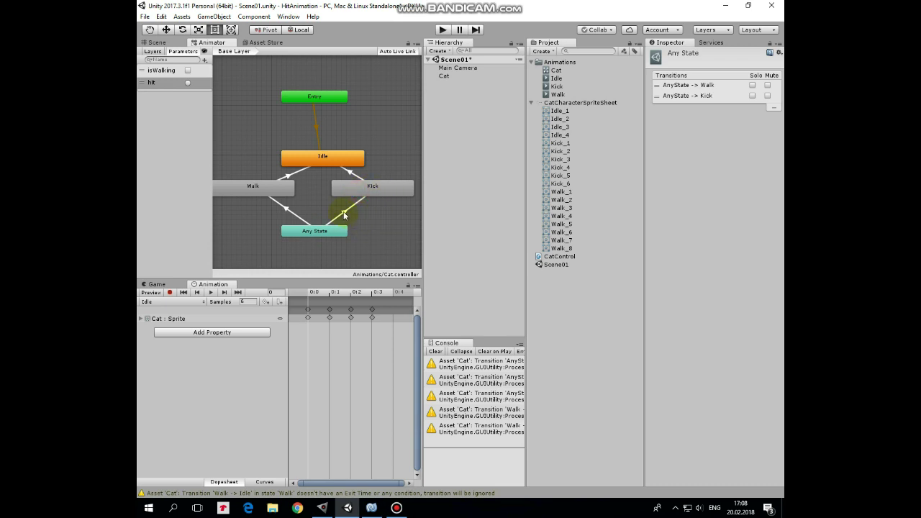
Step: Give Any State→Kick 0 duration and a hit trigger condition, then clear the console
click(344, 215)
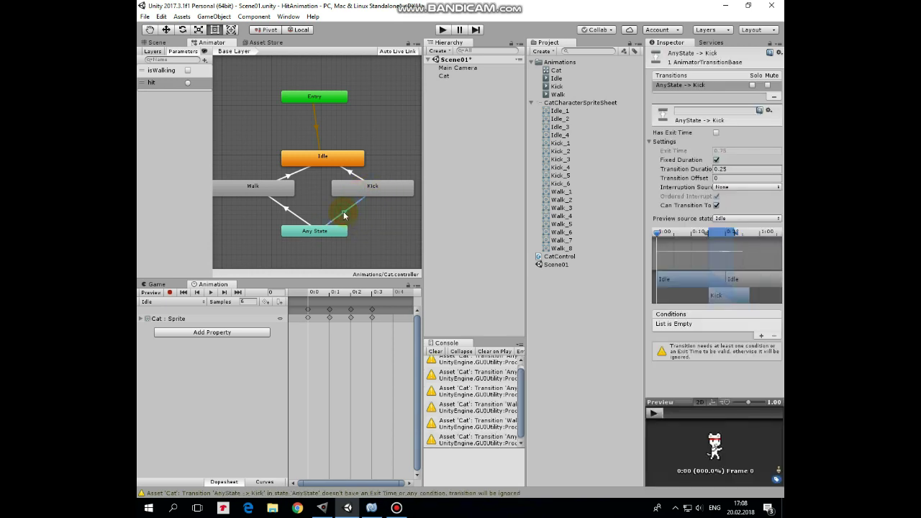
click(723, 169)
text(0)
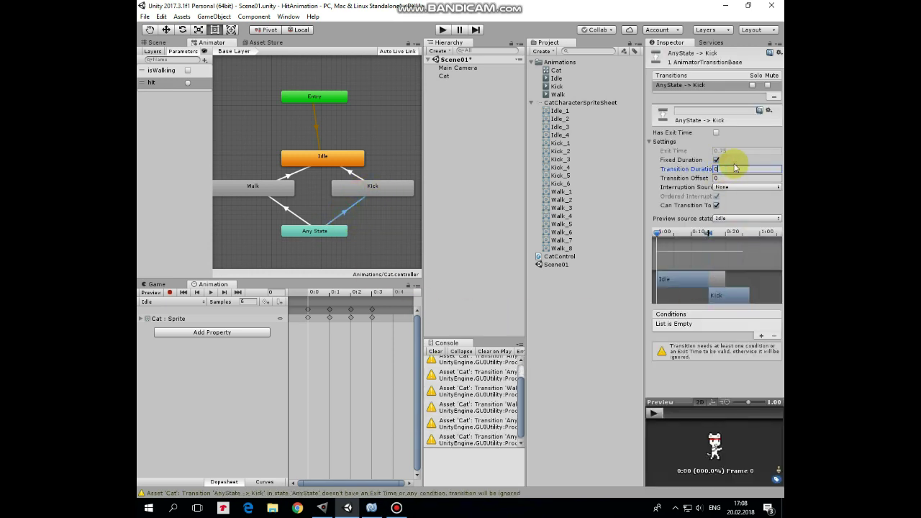
click(761, 335)
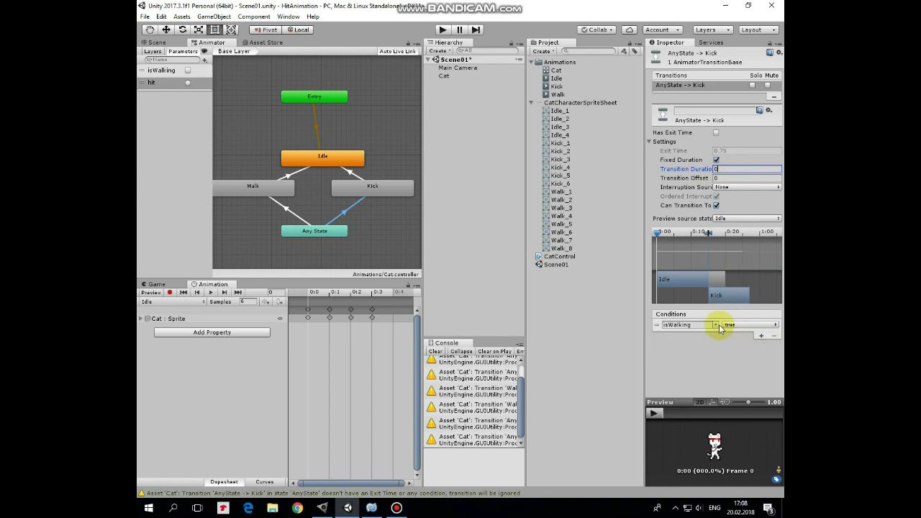
click(717, 325)
click(731, 346)
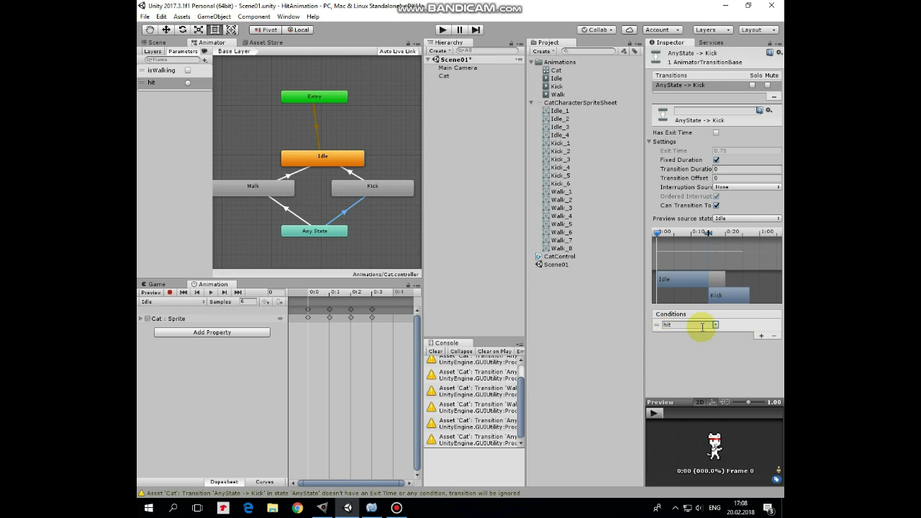
click(435, 351)
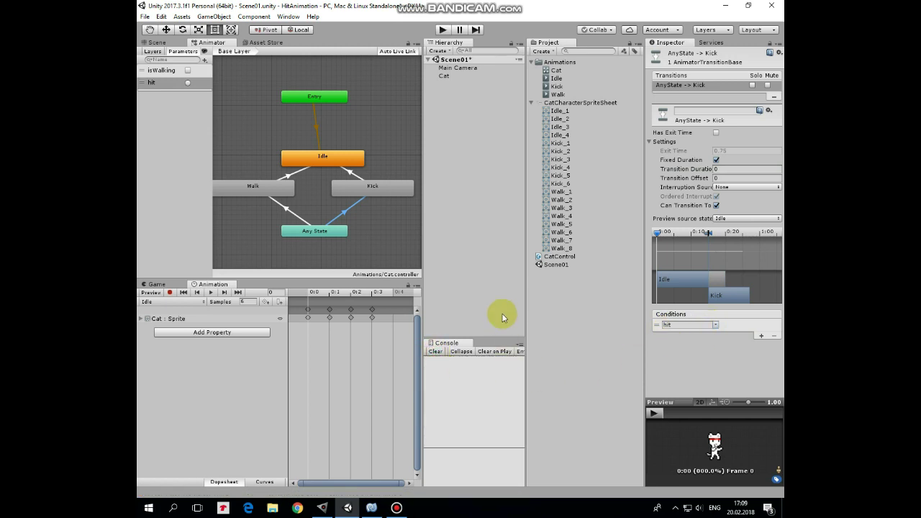
click(563, 257)
Step: Open the CatControl script in MonoDevelop to review its movement, isWalking and hit trigger code
double_click(534, 256)
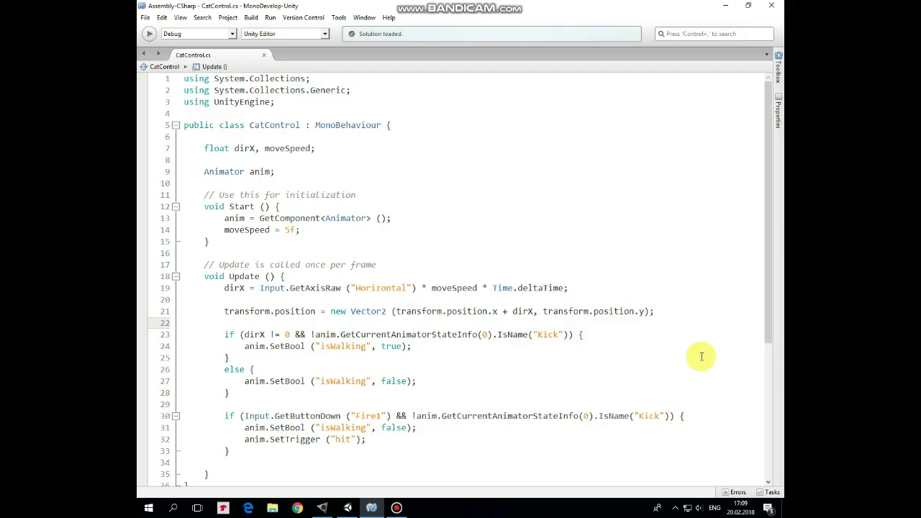
Step: Back in Unity, attach the CatControl script to the Cat object
click(725, 6)
drag(554, 260, 444, 77)
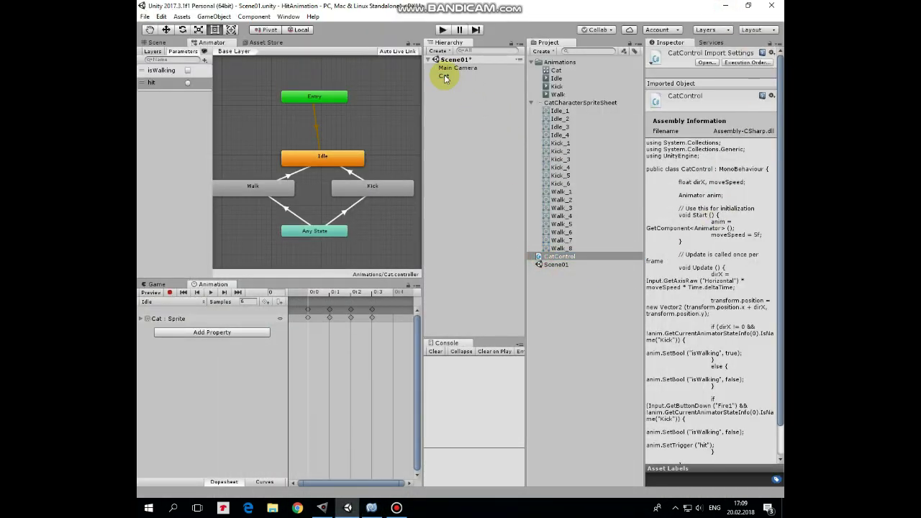
click(156, 42)
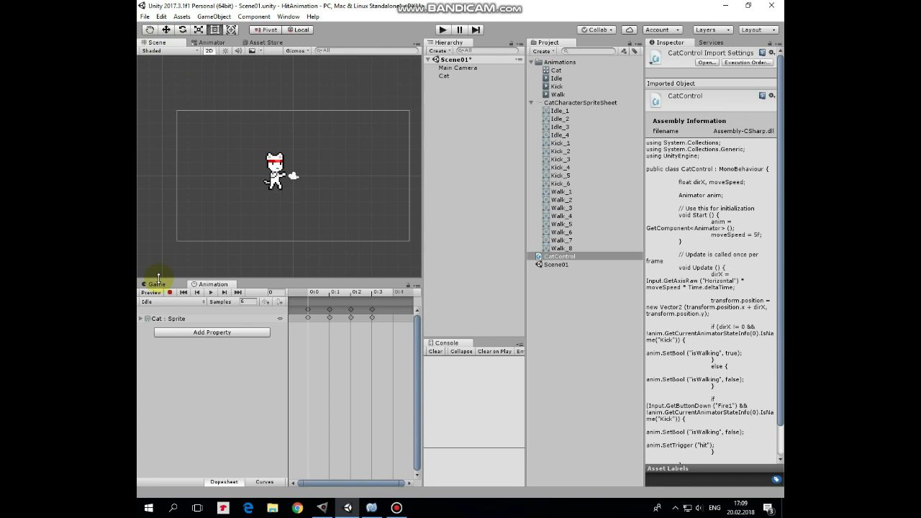
Step: Play the scene in the Game view, walking the cat left twice and then right
click(153, 285)
click(442, 30)
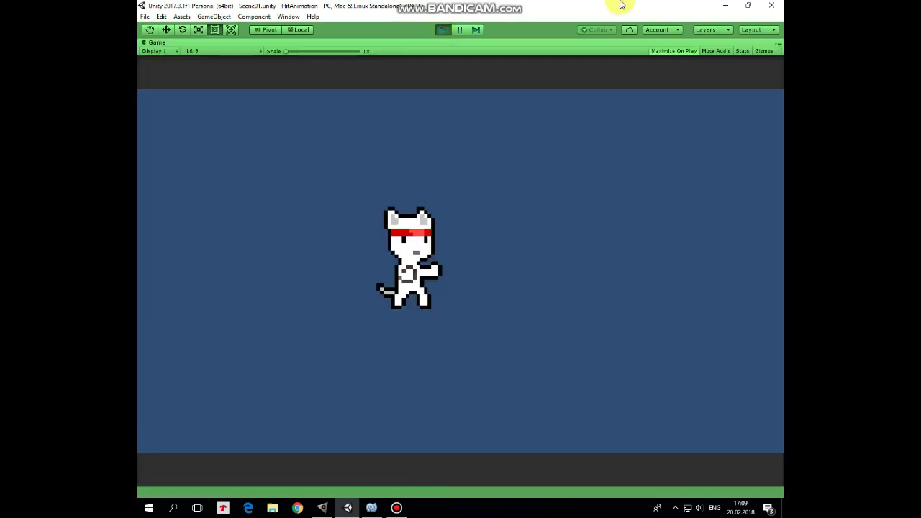
key(Left)
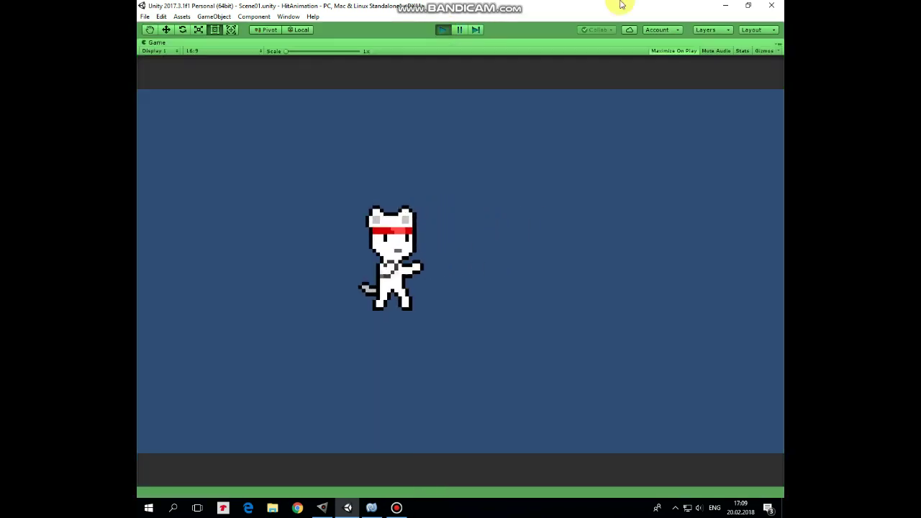
key(Left)
key(Right)
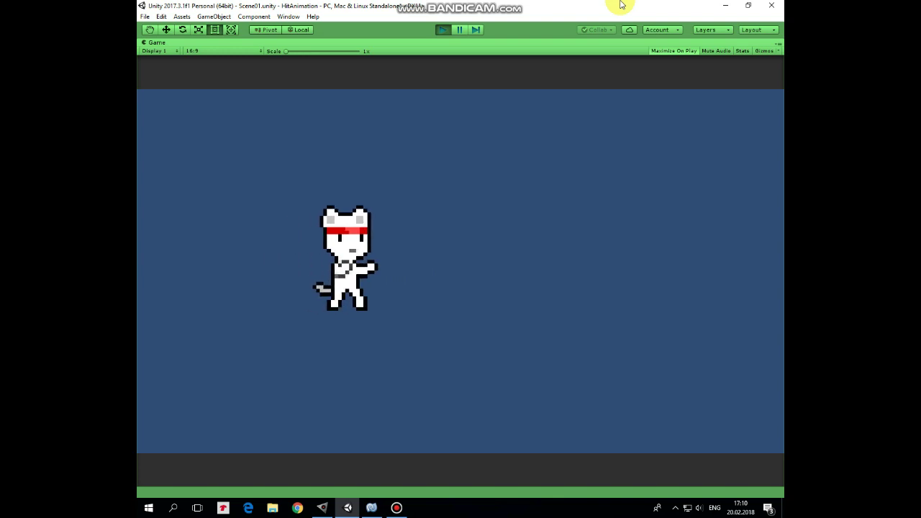